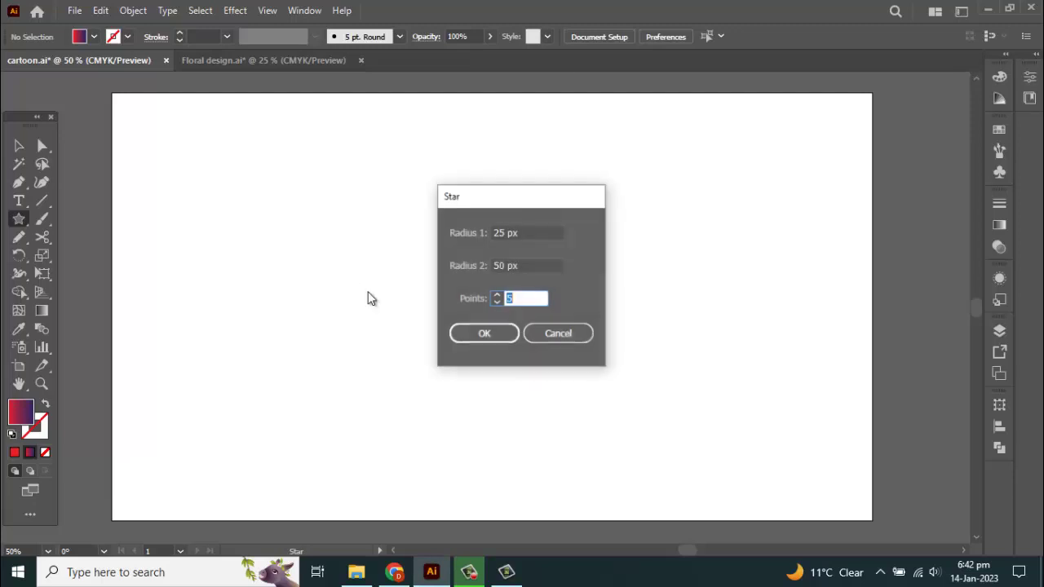
Step: Create a star with six points, Radius 1 of 25 px and Radius 2 of 50 px
double_click(509, 300)
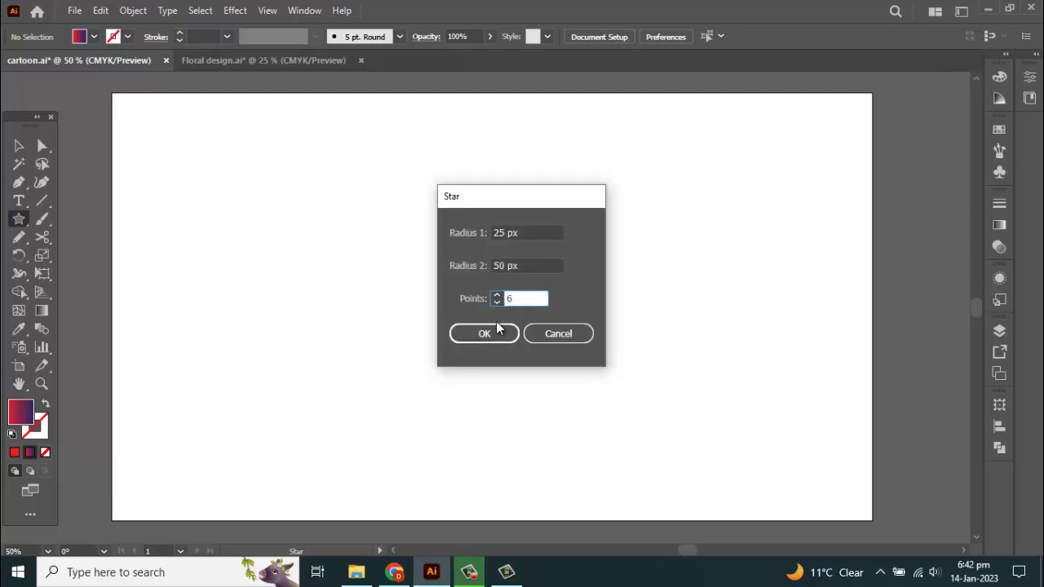
click(491, 267)
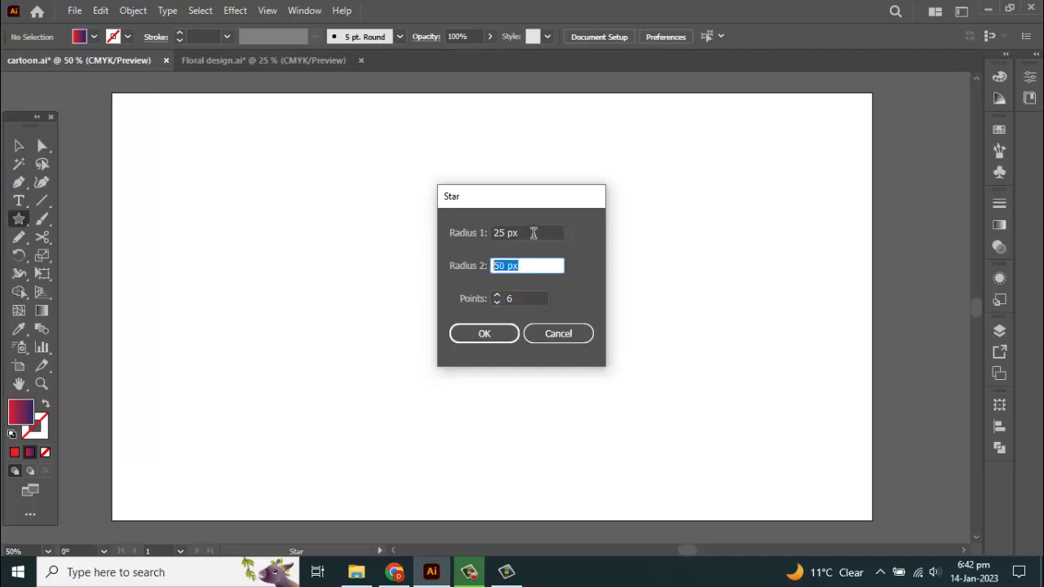
click(534, 233)
click(485, 334)
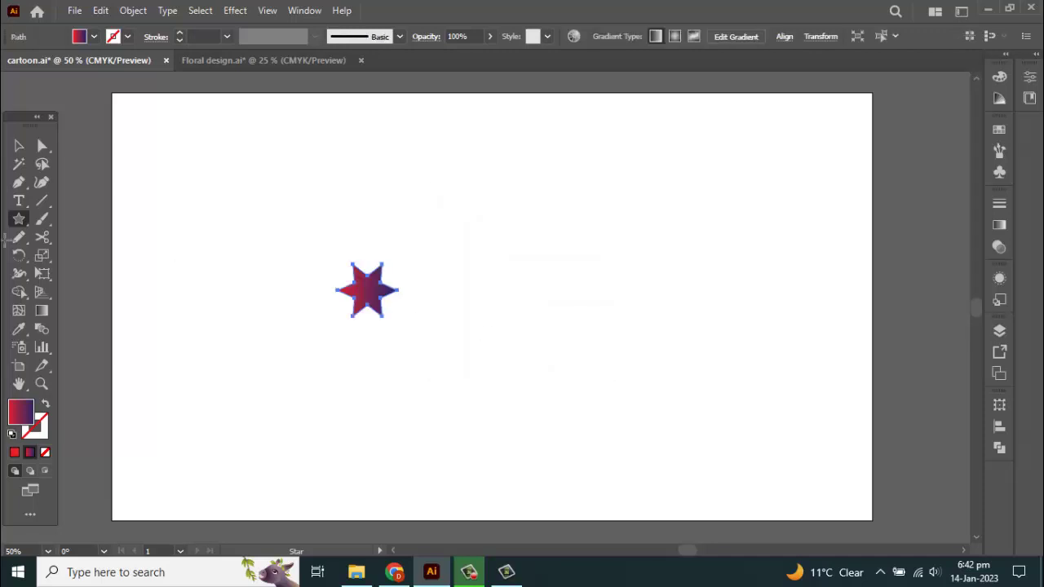
Step: Enlarge the star proportionally from its centre and centre it horizontally and vertically on the artboard
click(19, 145)
drag(396, 267, 714, 143)
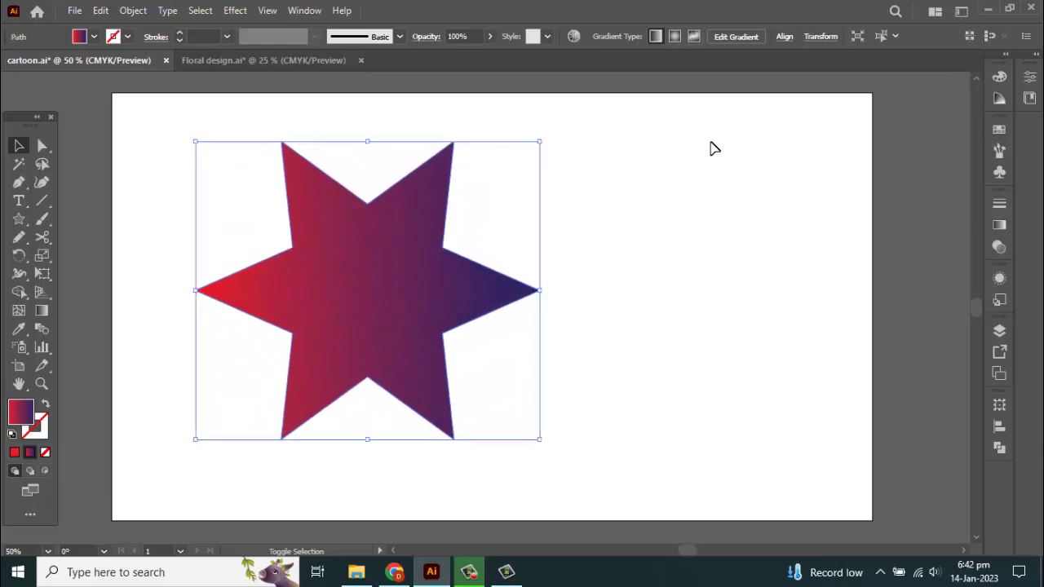
click(784, 36)
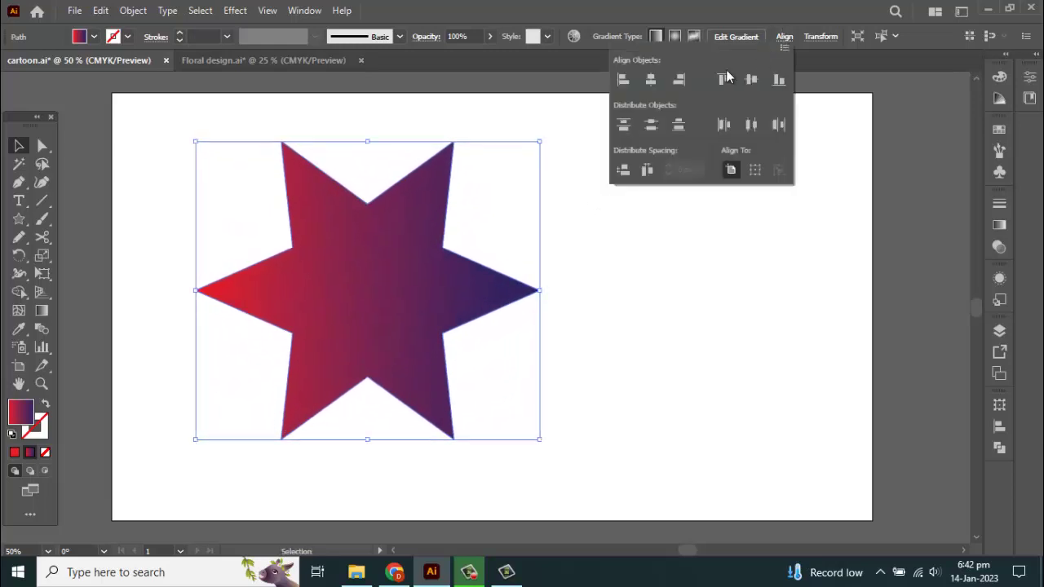
click(650, 79)
click(749, 80)
click(694, 239)
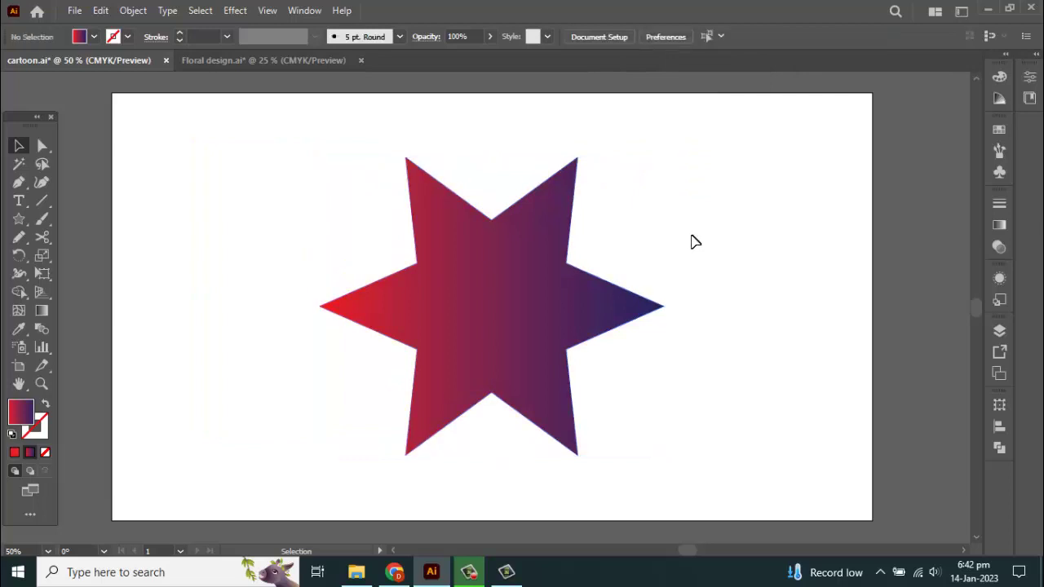
Step: Round all tips and inner corners of the star together using its live corners
click(458, 295)
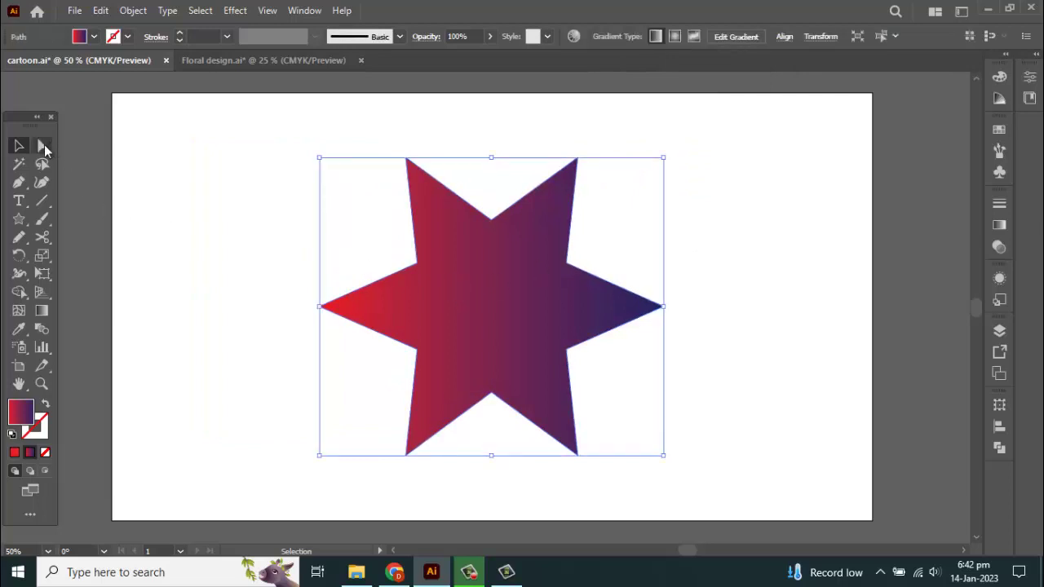
click(42, 145)
drag(403, 257, 400, 256)
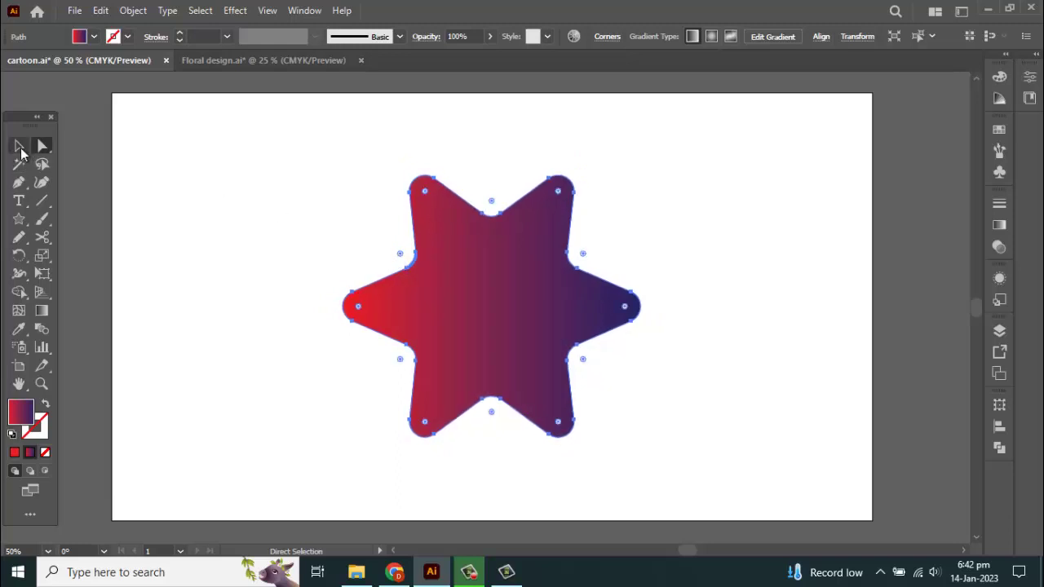
click(19, 146)
click(319, 239)
Step: Swap the star's fill and stroke so the gradient is on the outline, and expand its fill and stroke
click(448, 291)
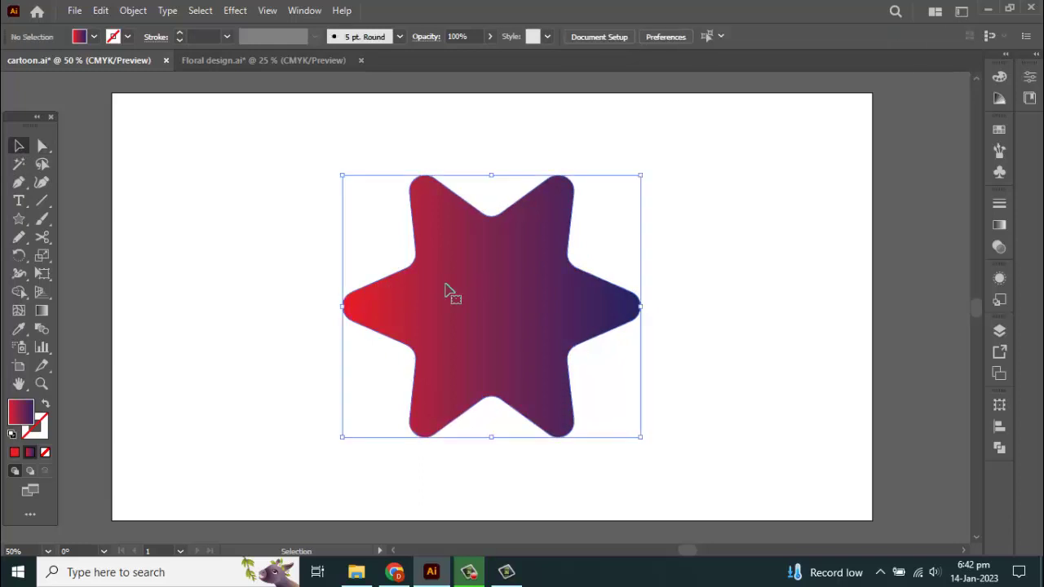
click(45, 405)
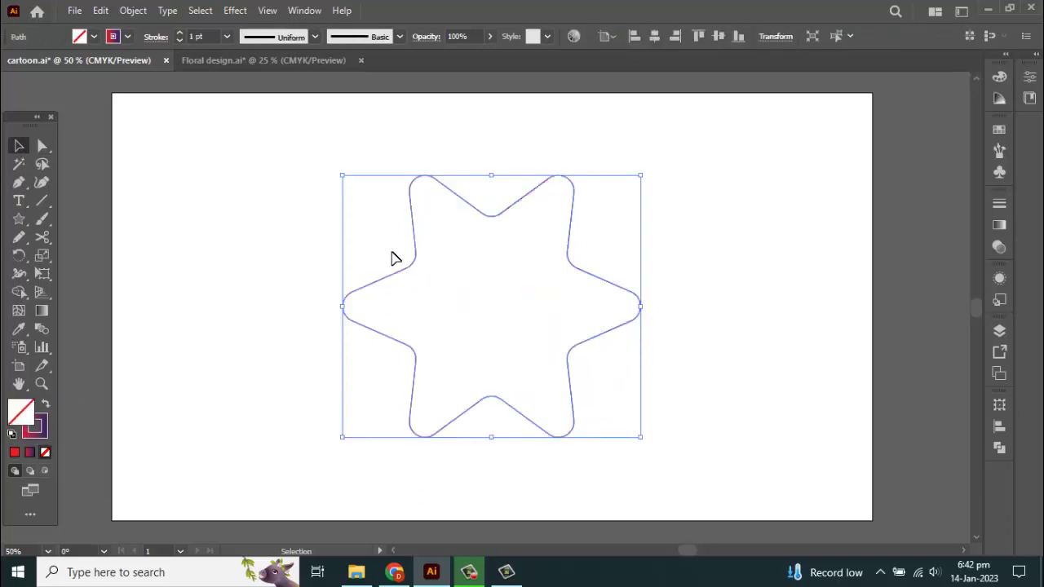
click(392, 259)
click(412, 289)
click(131, 11)
click(210, 183)
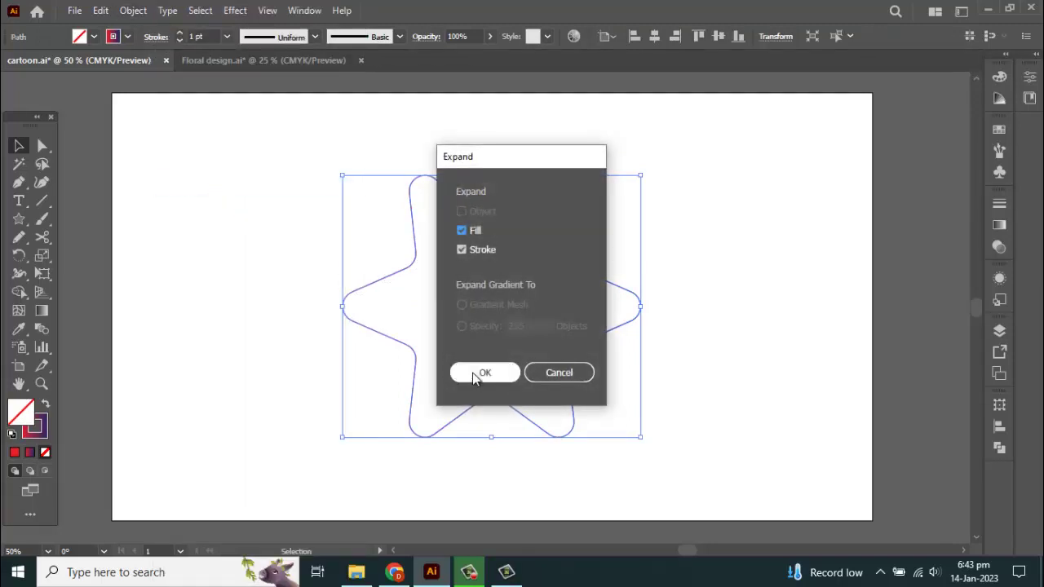
click(475, 375)
click(393, 252)
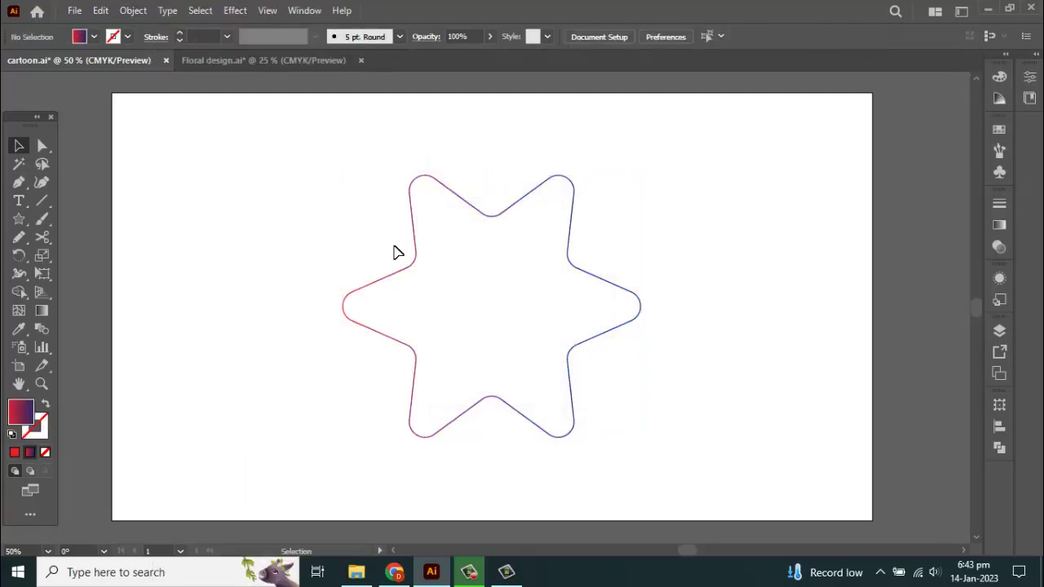
Step: Ungroup the expanded star outline and release its compound path
click(433, 285)
right_click(433, 282)
click(482, 405)
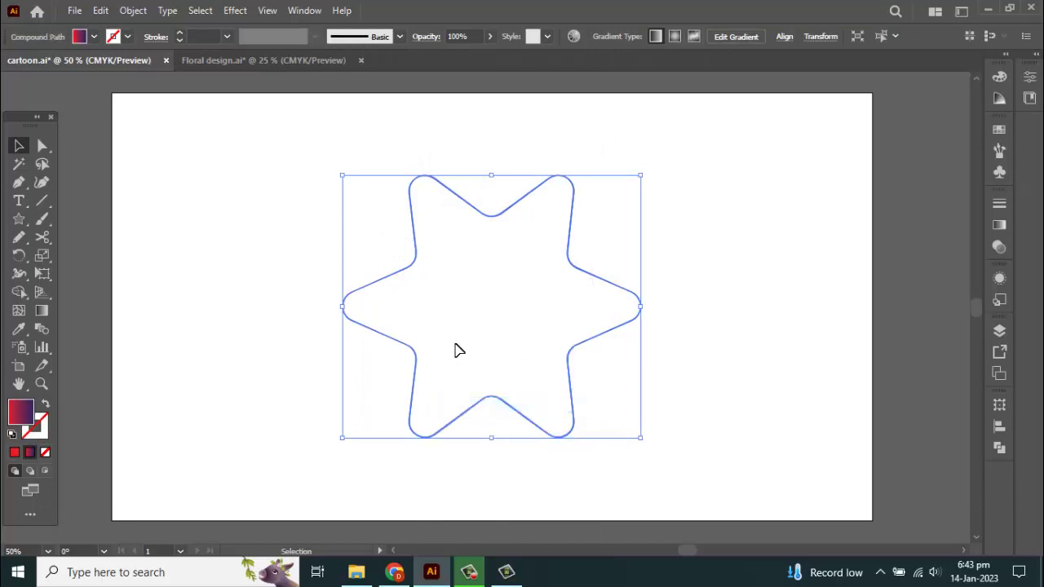
click(400, 368)
click(418, 372)
right_click(427, 346)
click(495, 207)
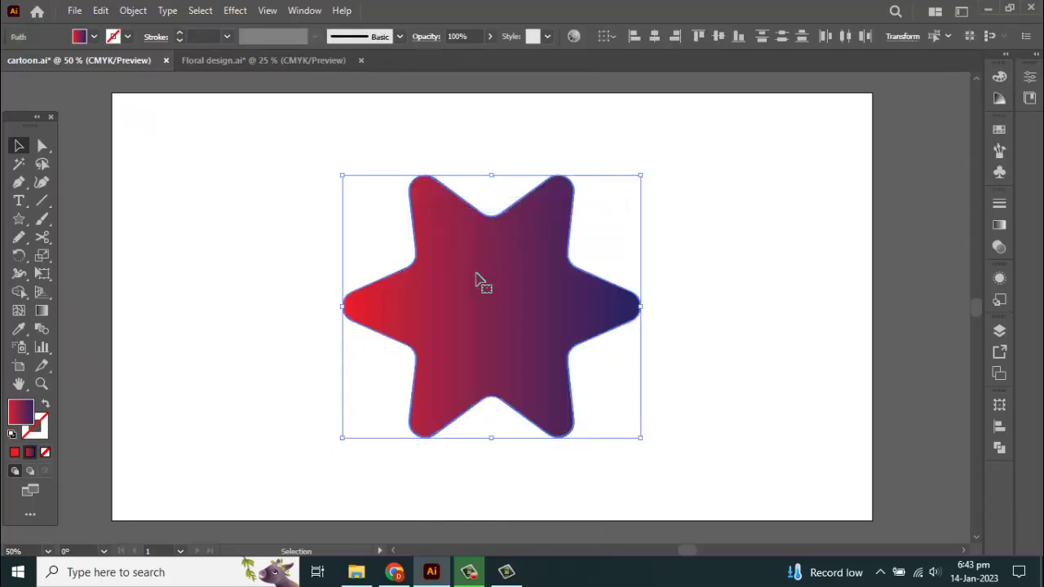
Step: Delete the extra star path so that only one filled star remains
click(592, 225)
click(546, 250)
drag(545, 249, 405, 273)
key(Delete)
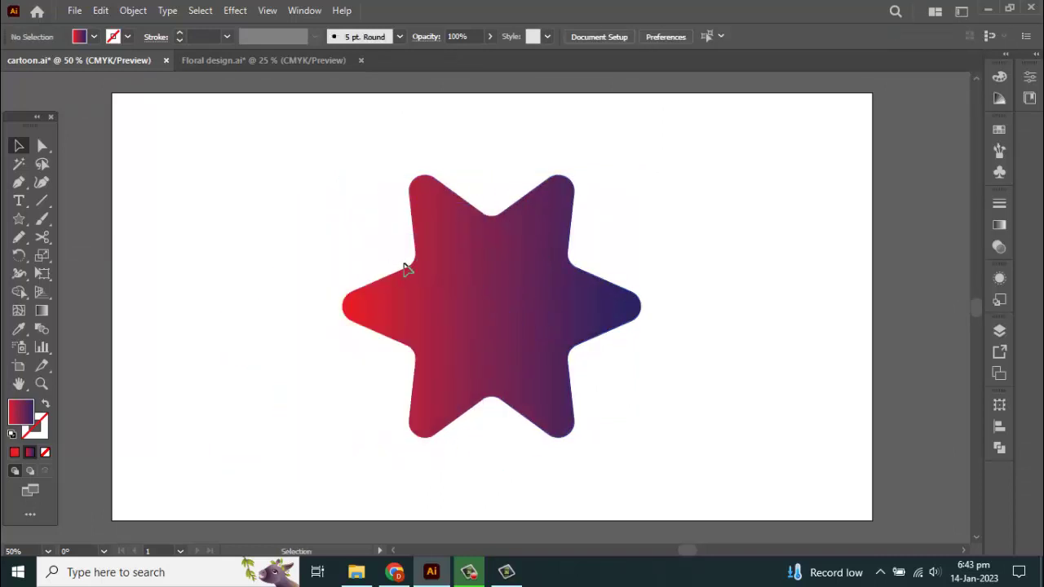
Step: Swap the remaining star's fill and stroke to leave a gradient outline with no fill
click(467, 268)
click(45, 405)
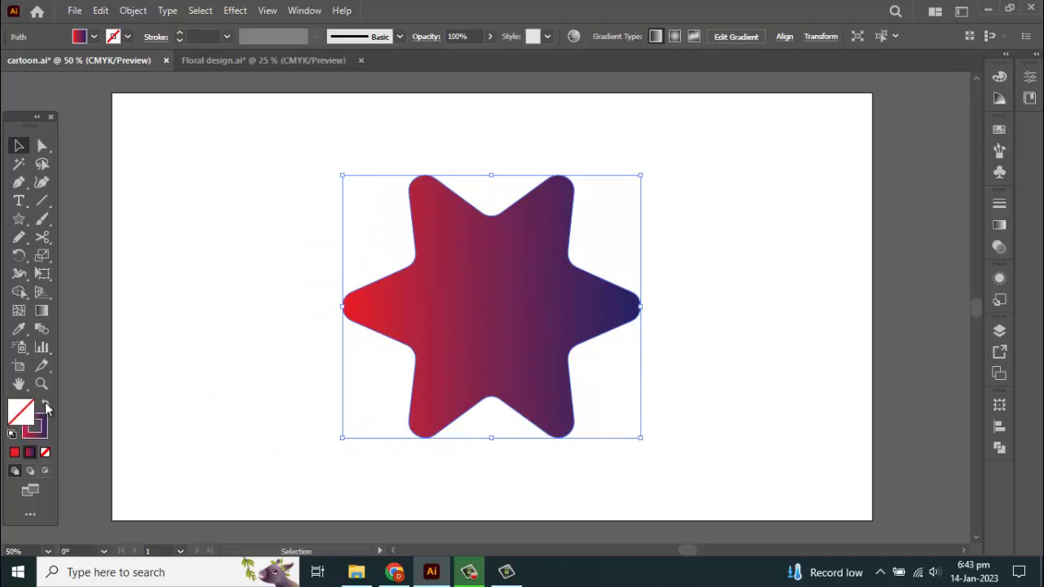
scroll(291, 364, down, 1)
click(302, 360)
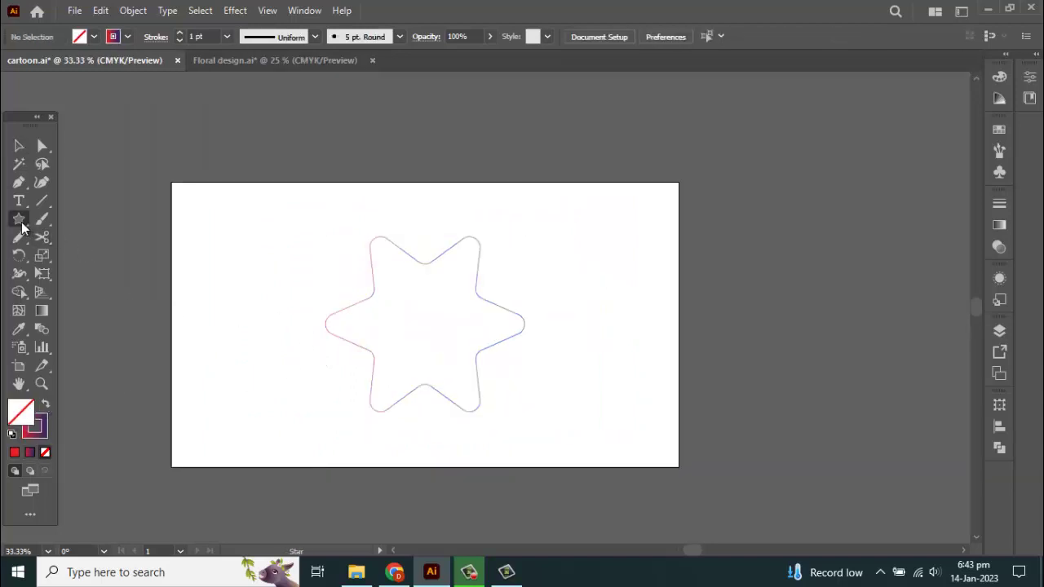
Step: Draw a gradient-filled circle about 127 px wide near the artboard's upper-left corner, duplicate it to its right, and select both circles
drag(20, 220, 71, 255)
drag(210, 167, 230, 188)
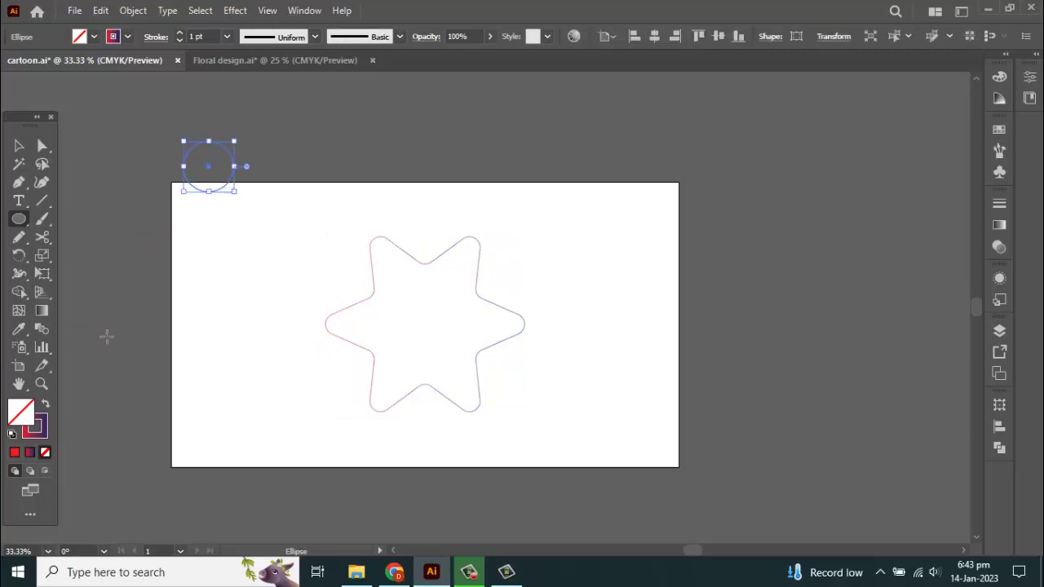
click(47, 407)
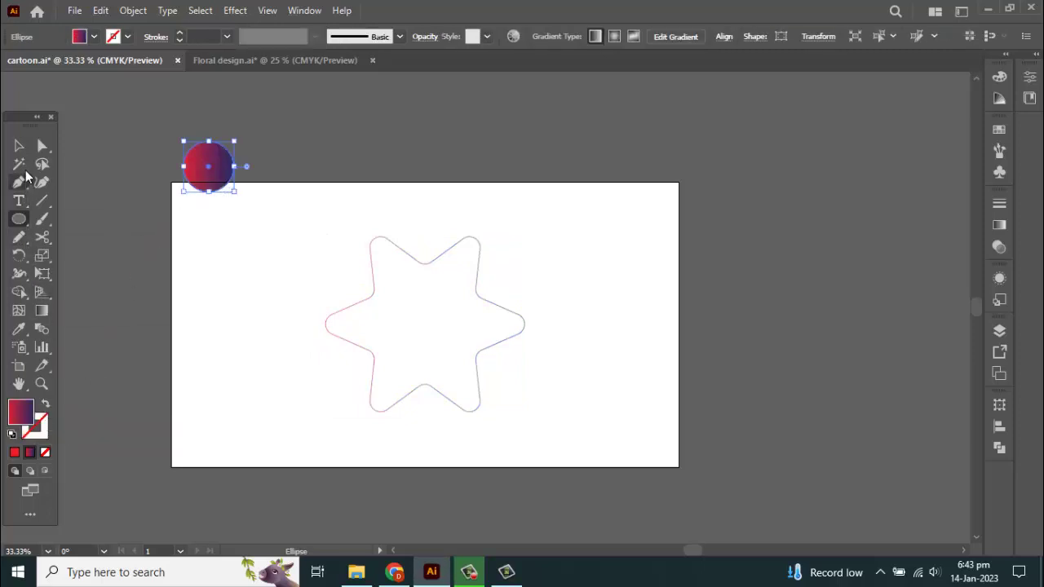
click(20, 147)
click(321, 226)
drag(212, 182, 399, 149)
click(236, 112)
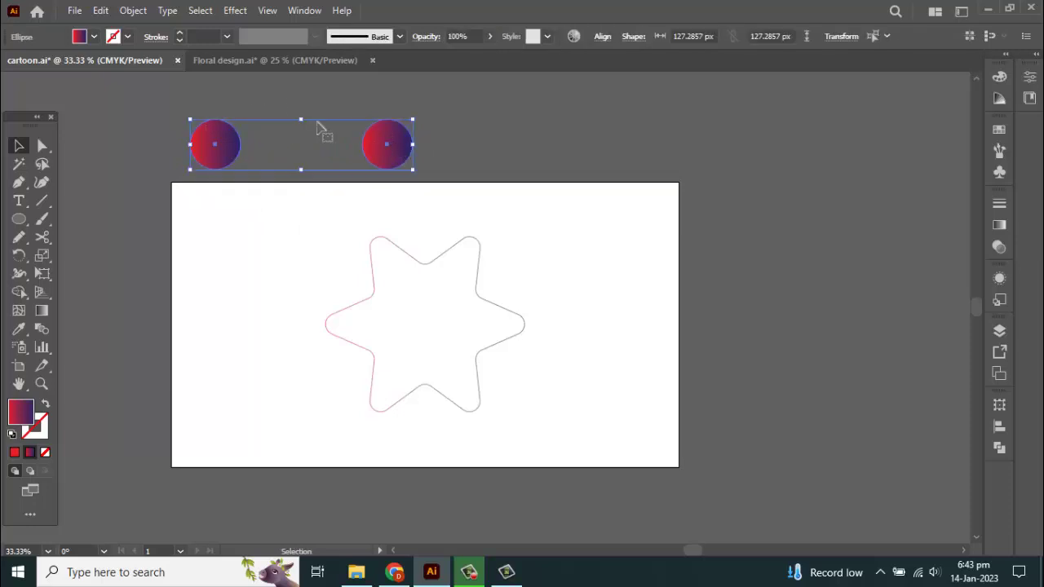
Step: Set the blend options for the two circles to Specified Steps with 100 steps
click(137, 12)
mouse_move(198, 442)
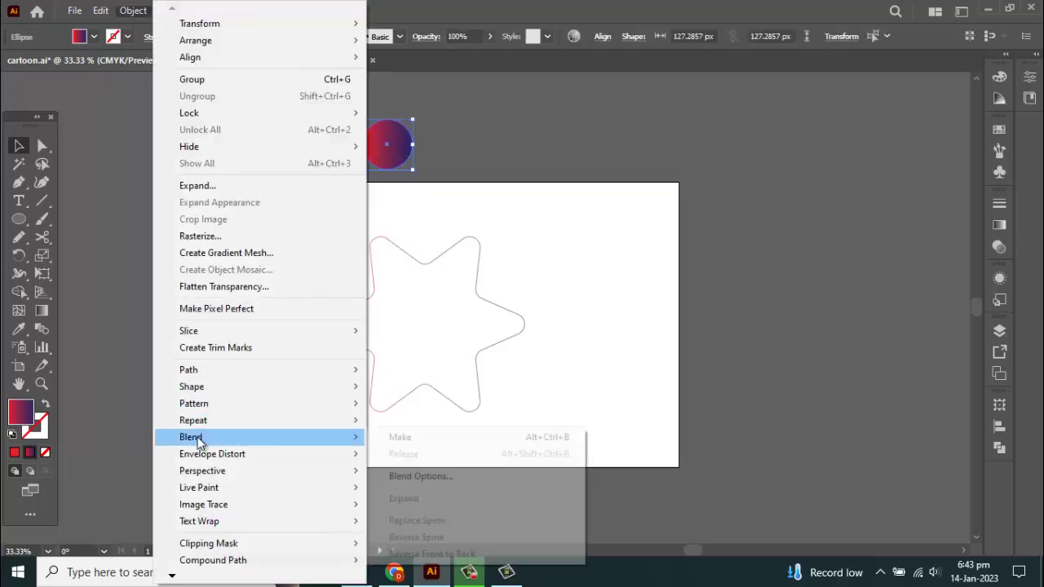
click(425, 480)
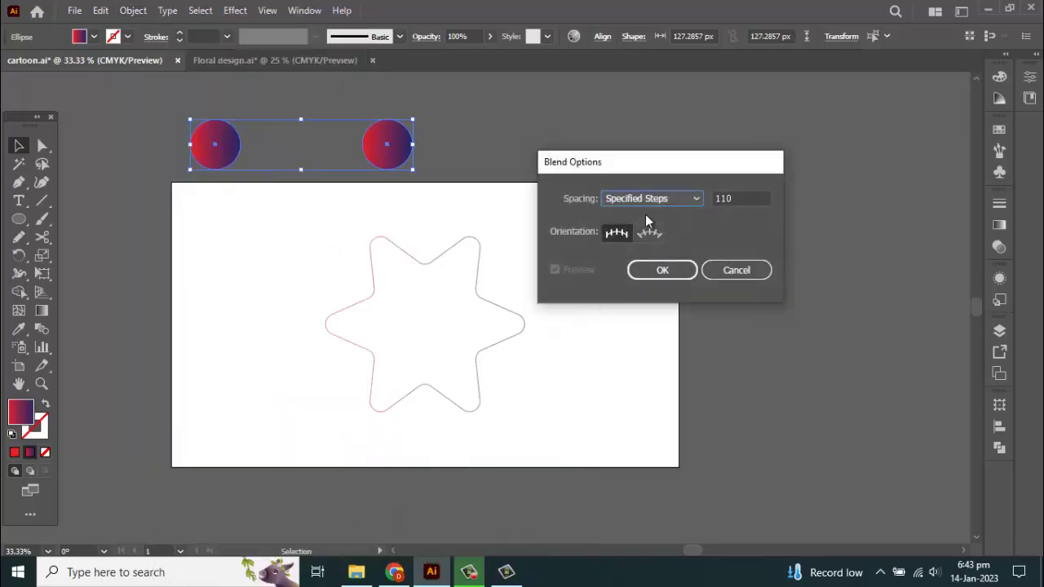
click(646, 199)
click(643, 233)
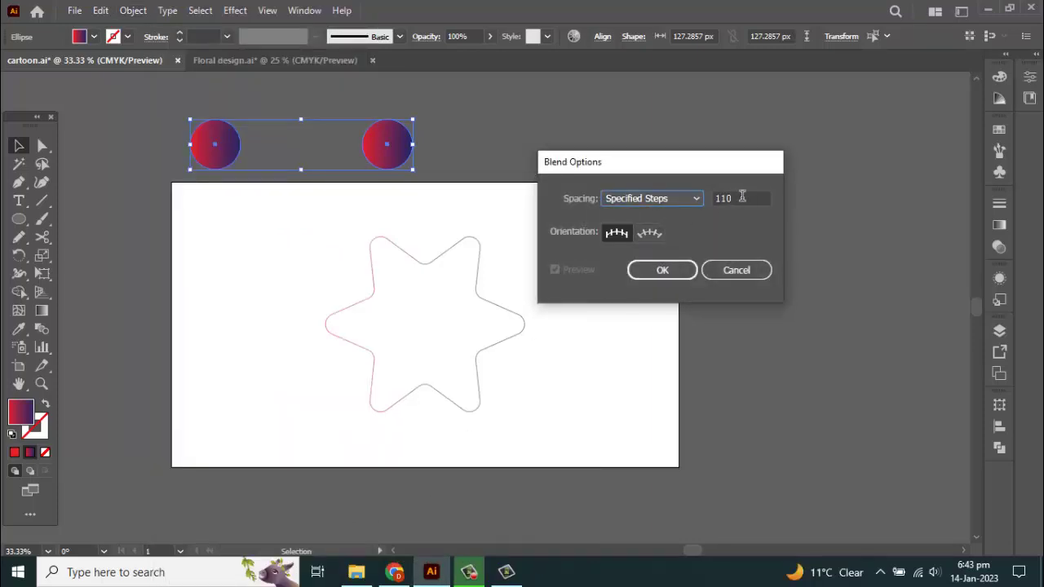
drag(724, 198, 721, 211)
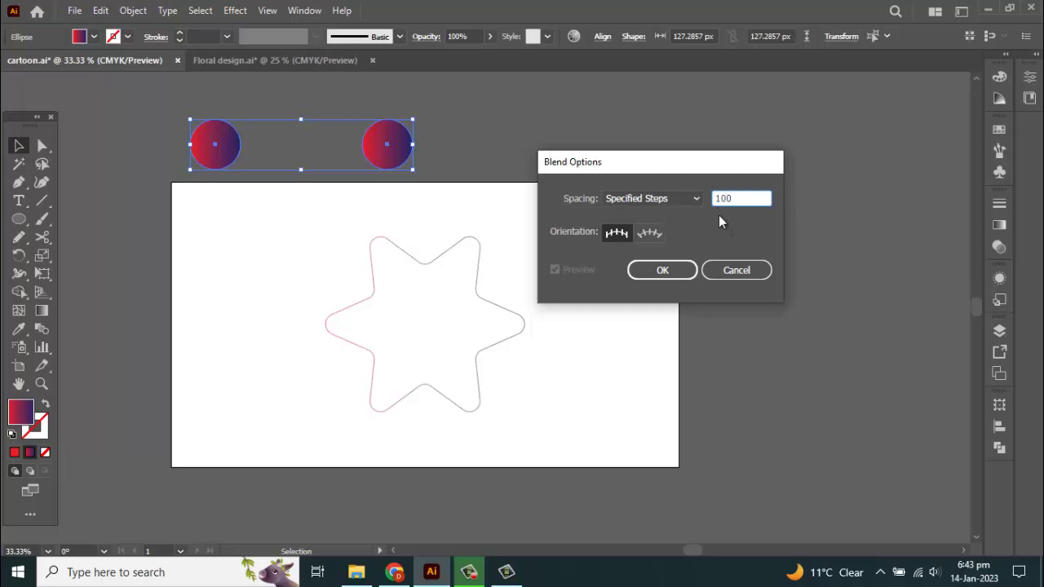
click(662, 270)
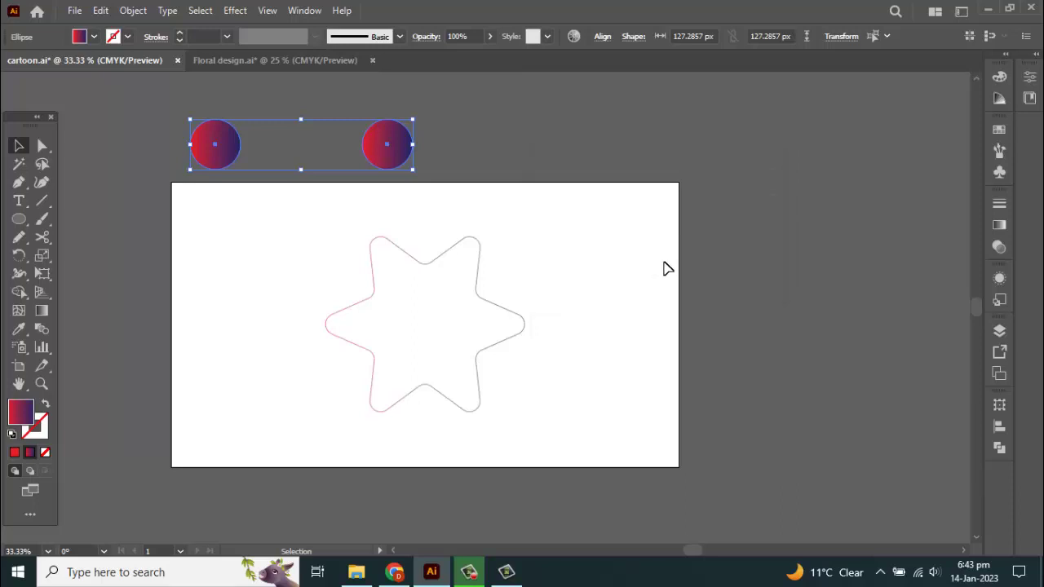
Step: Blend the two circles and move the blend beside the star's left side
click(133, 11)
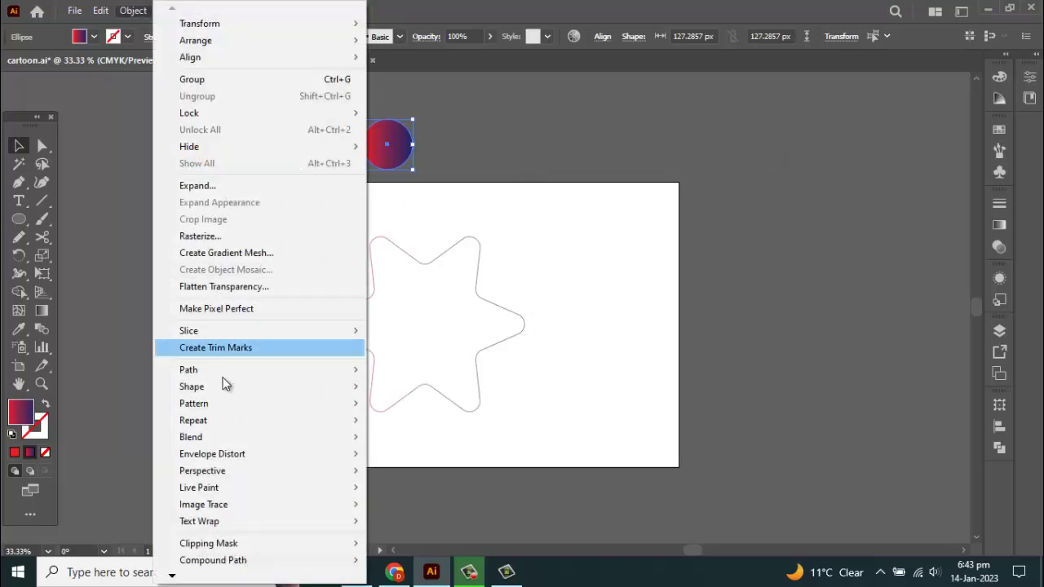
mouse_move(274, 437)
click(403, 437)
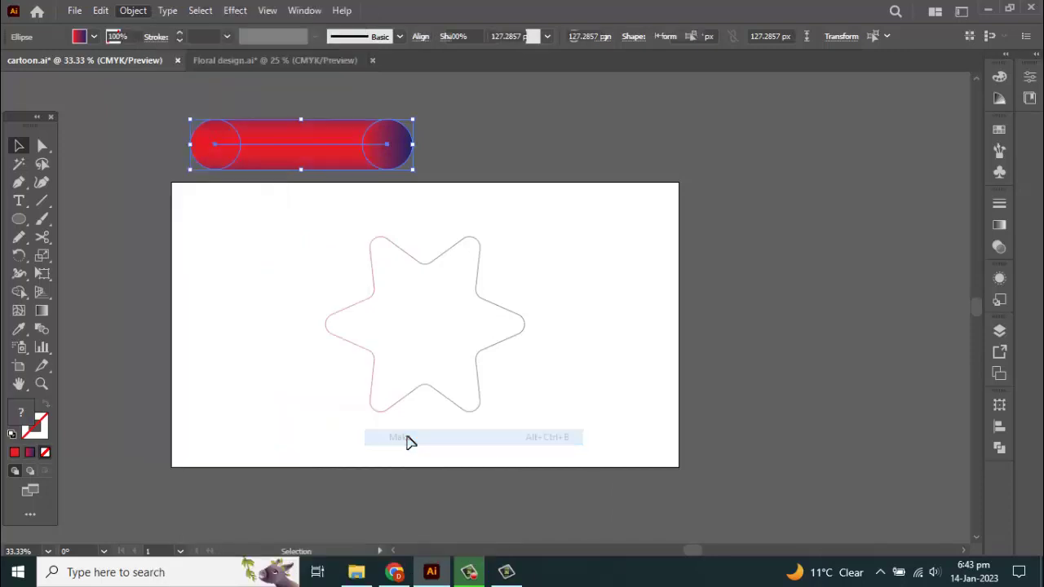
click(433, 187)
drag(384, 152, 284, 260)
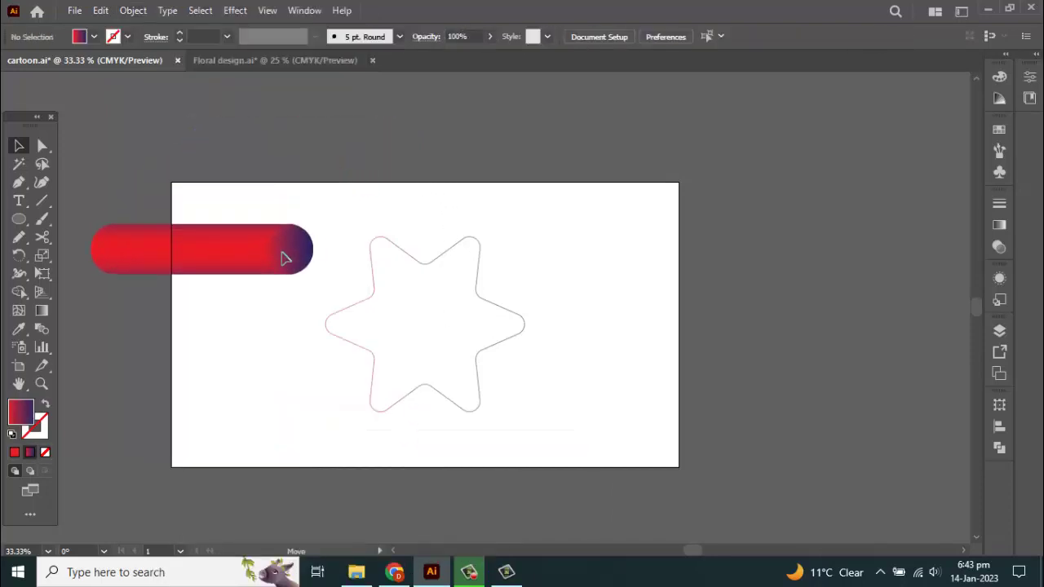
click(350, 228)
Step: Replace the circle blend's spine with the rounded star outline
click(392, 254)
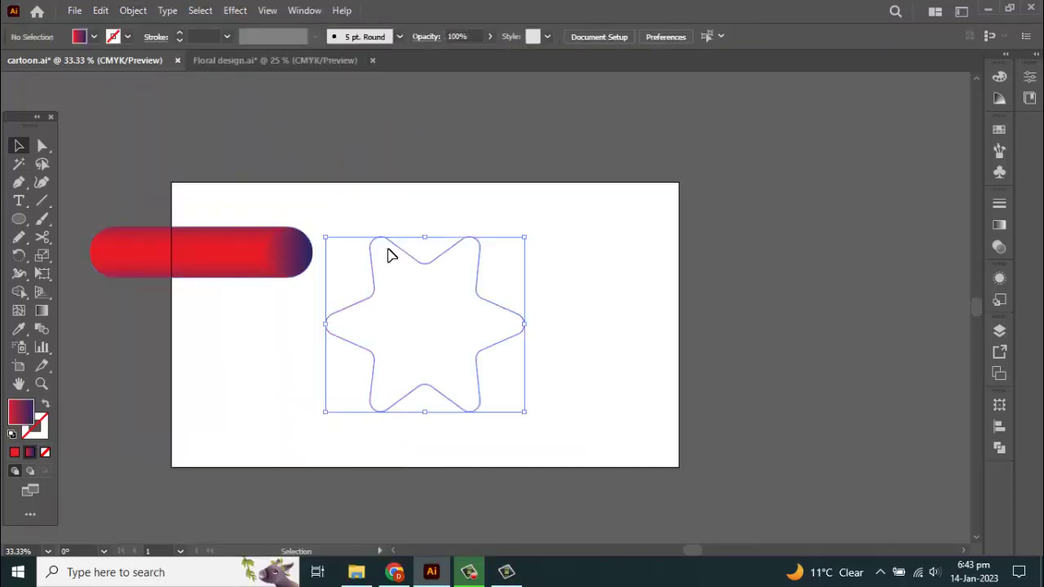
shift+click(277, 248)
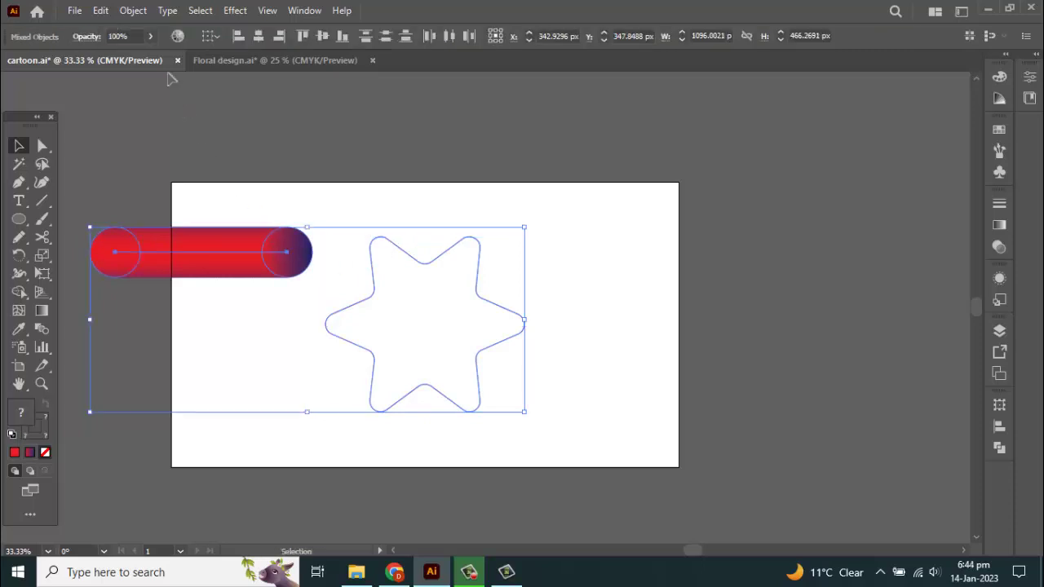
click(133, 10)
mouse_move(217, 440)
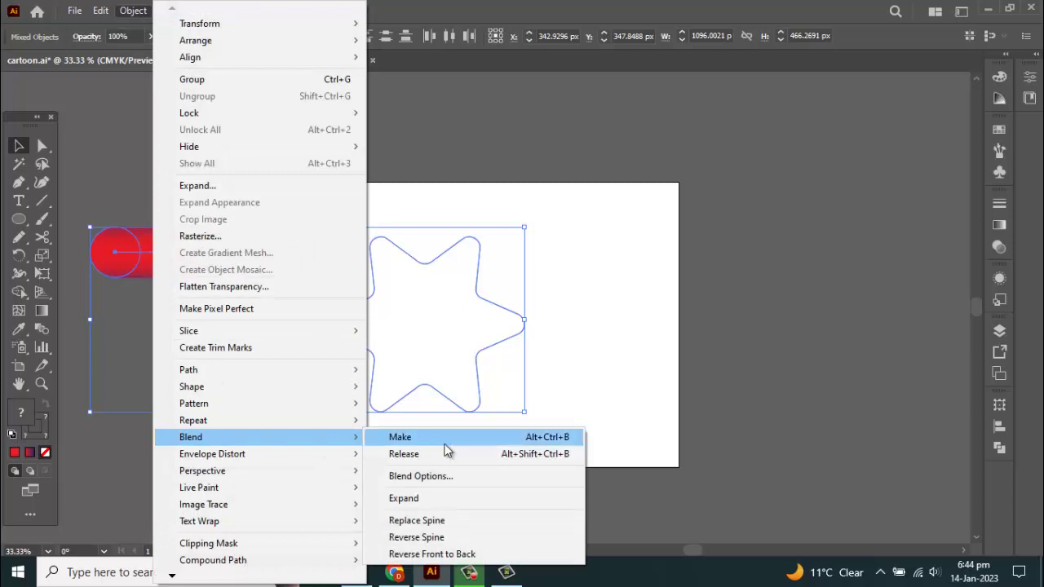
click(416, 519)
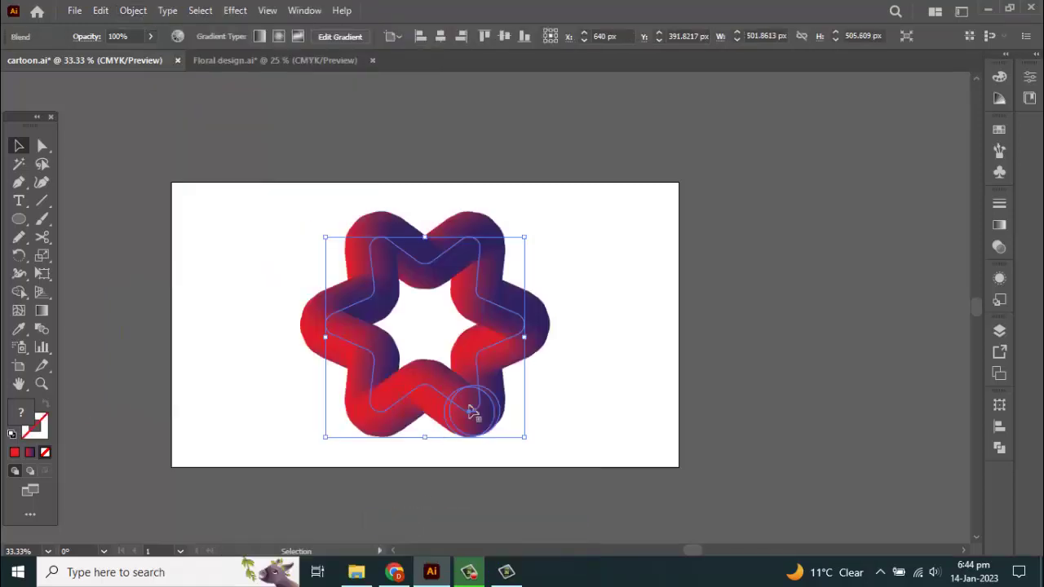
click(577, 381)
Step: Apply a Pucker & Bloat effect with 30% bloat to the star-shaped blend
scroll(506, 378, up, 1)
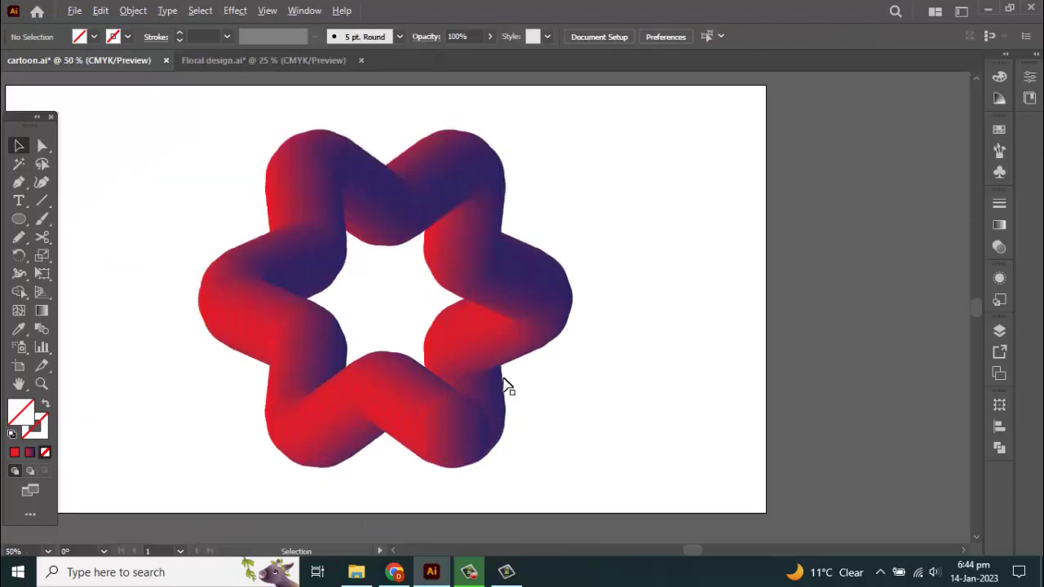
click(504, 345)
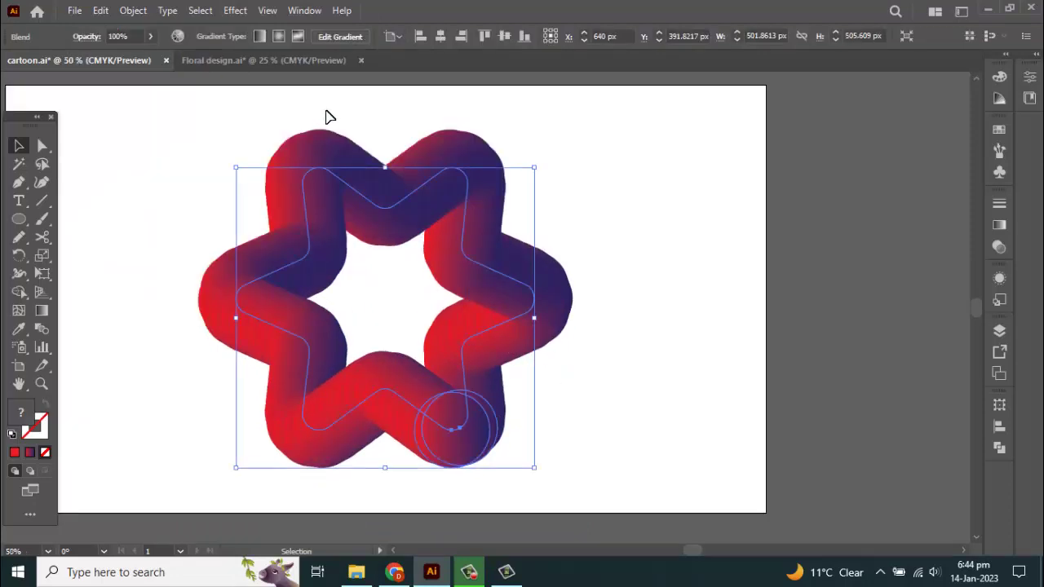
click(372, 140)
click(329, 146)
click(235, 11)
mouse_move(280, 135)
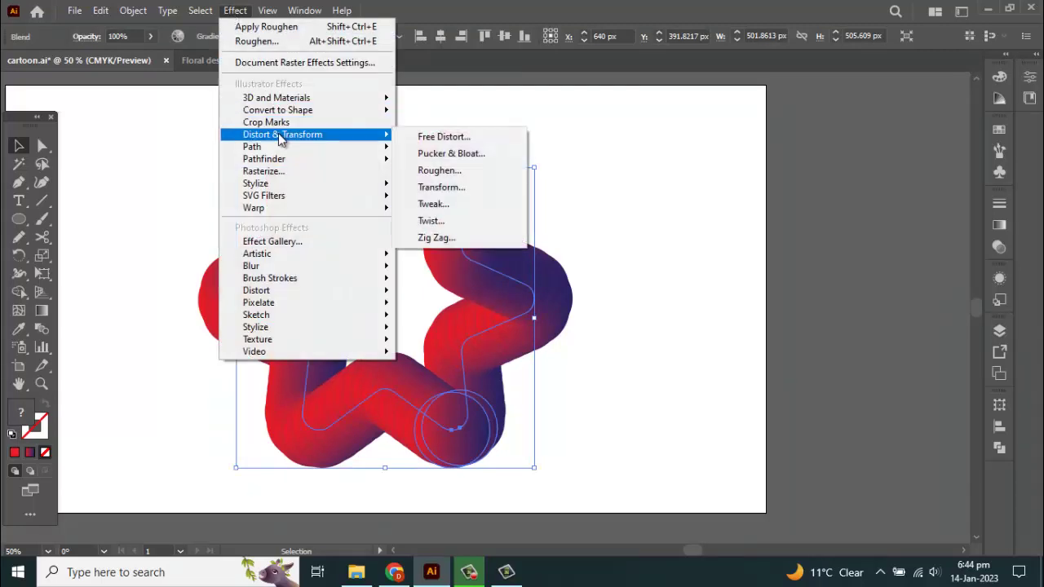
click(451, 153)
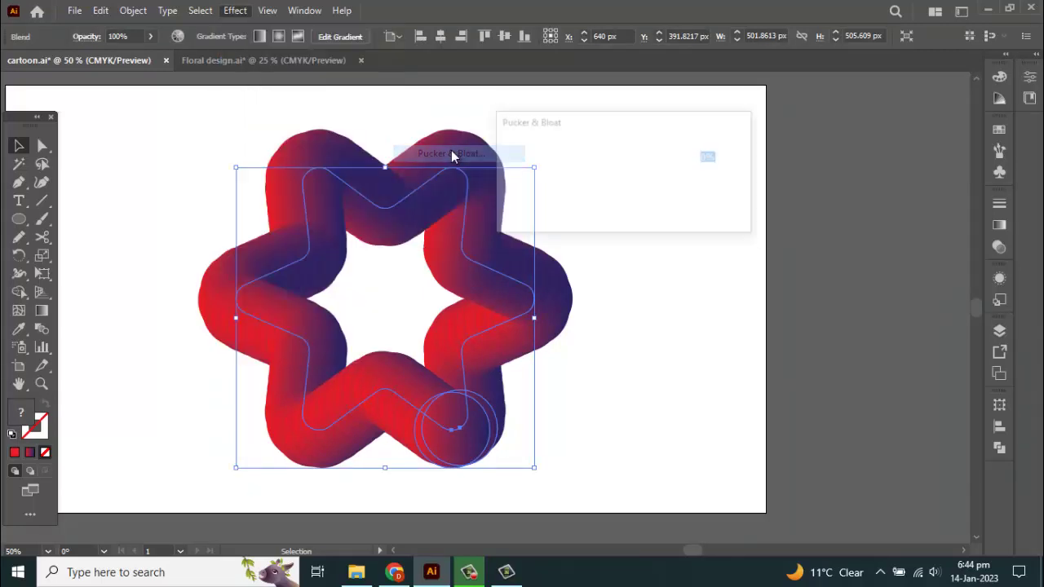
mouse_move(600, 160)
mouse_down()
mouse_move(589, 160)
mouse_move(616, 167)
mouse_up()
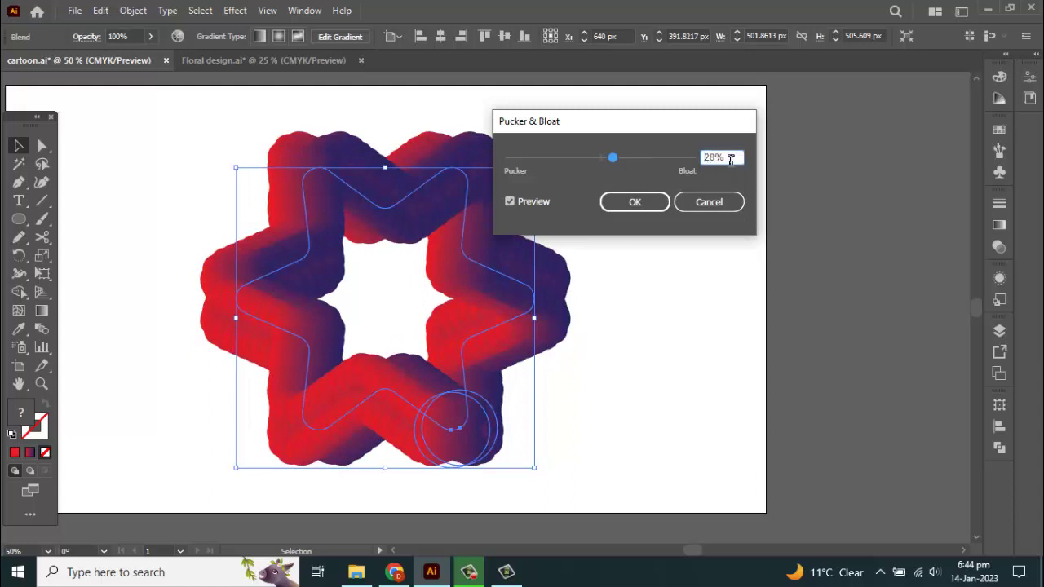
key(Up)
key(Up)
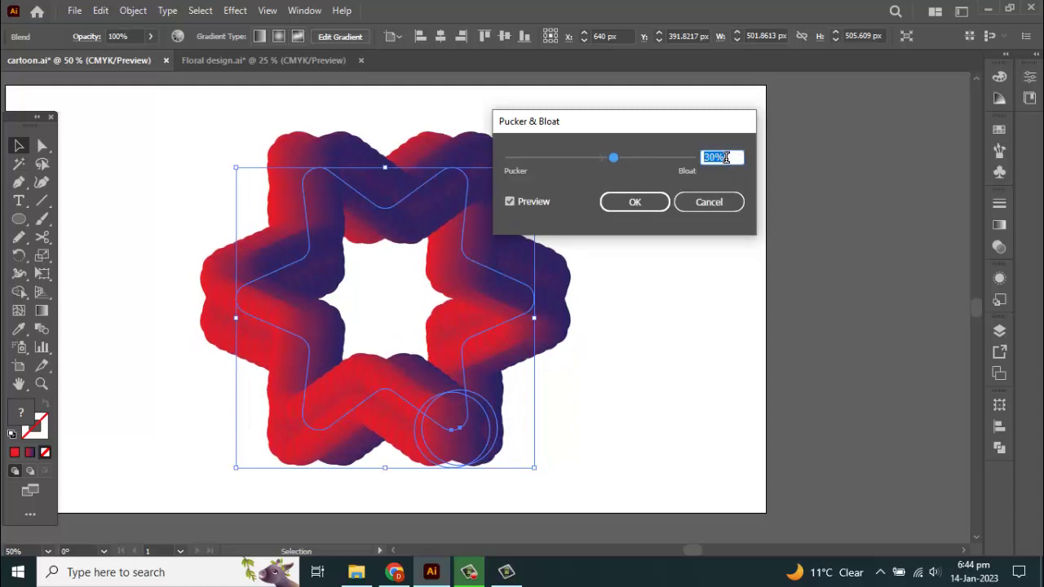
click(636, 202)
click(625, 210)
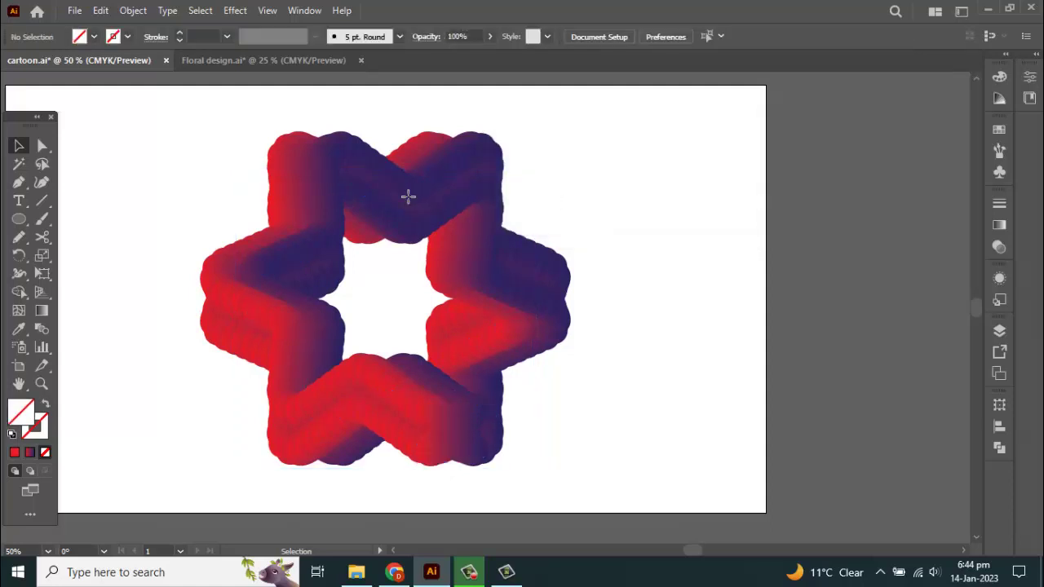
Step: Start a Roughen effect on the star blend with detail 0 per inch and smooth points
click(410, 204)
click(238, 11)
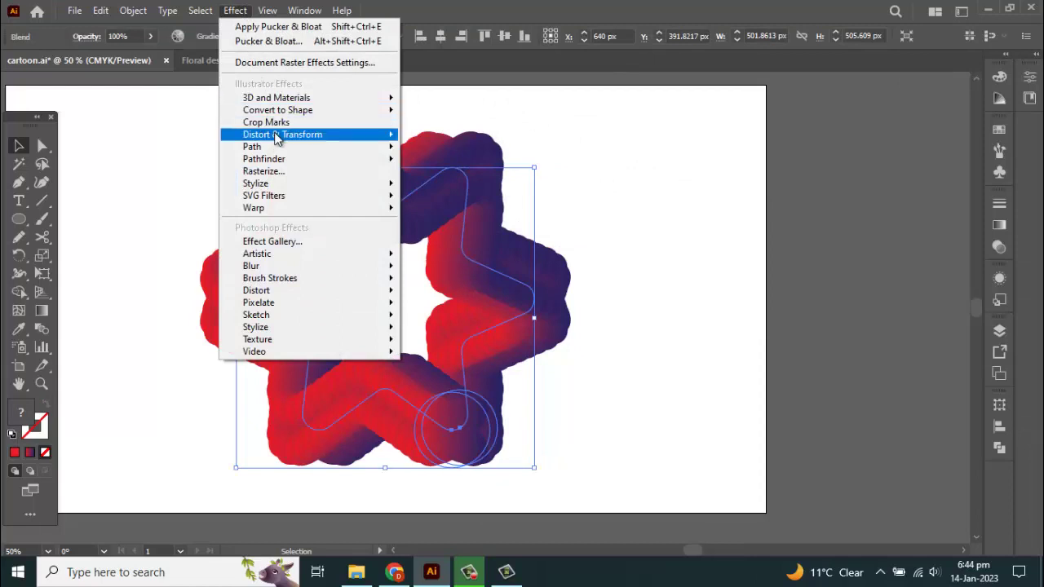
mouse_move(359, 138)
click(441, 170)
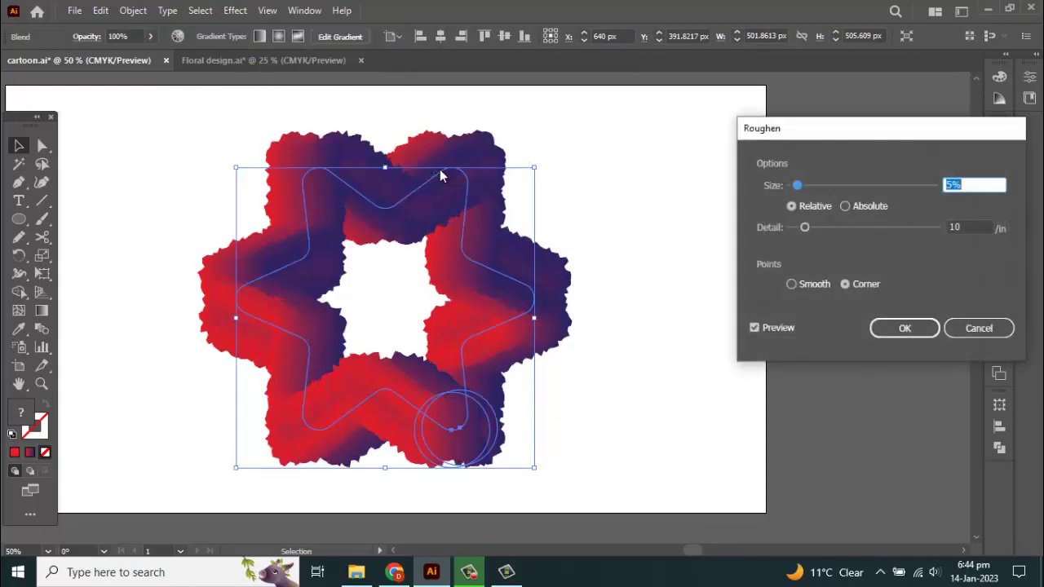
drag(804, 229, 791, 228)
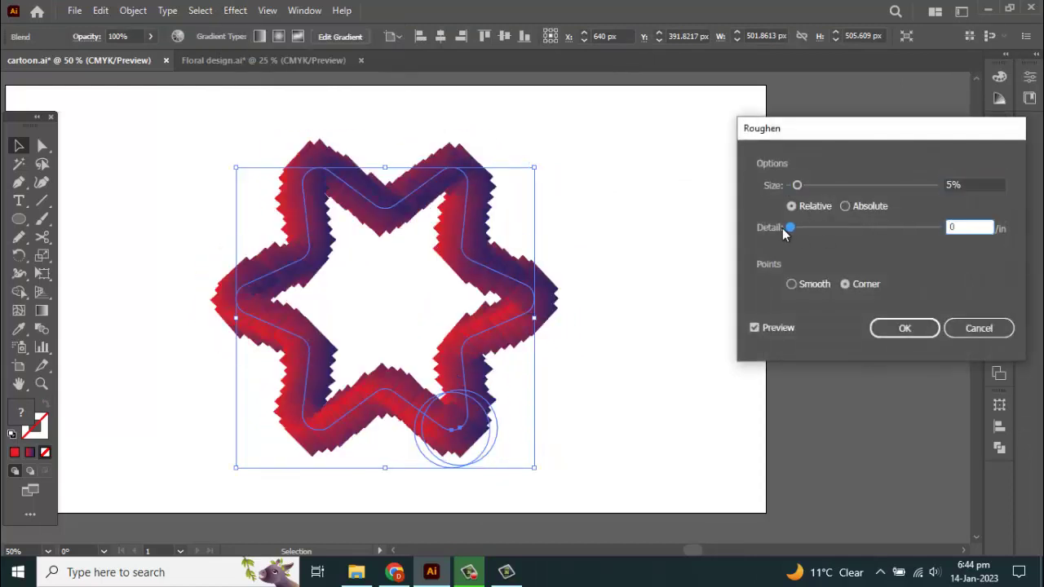
click(792, 285)
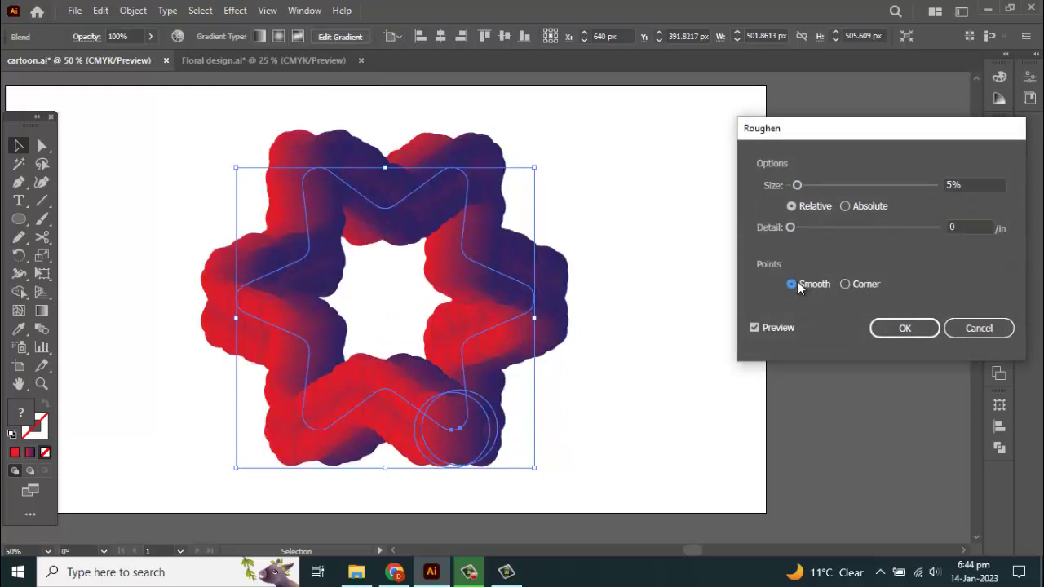
Step: Try Roughen sizes between 12% and 8%, ending on 10%
drag(797, 185, 808, 187)
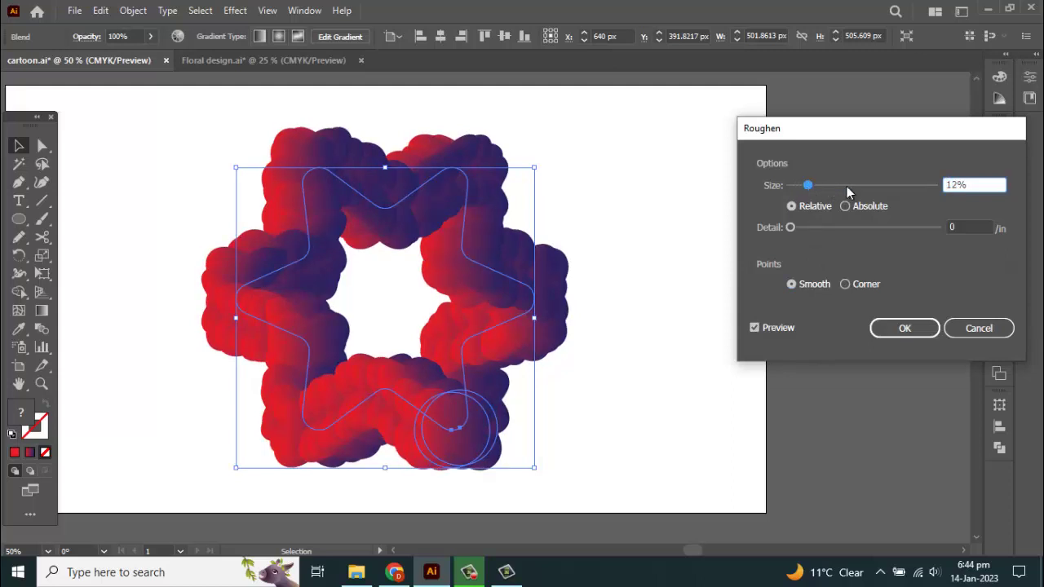
key(Down)
key(Down)
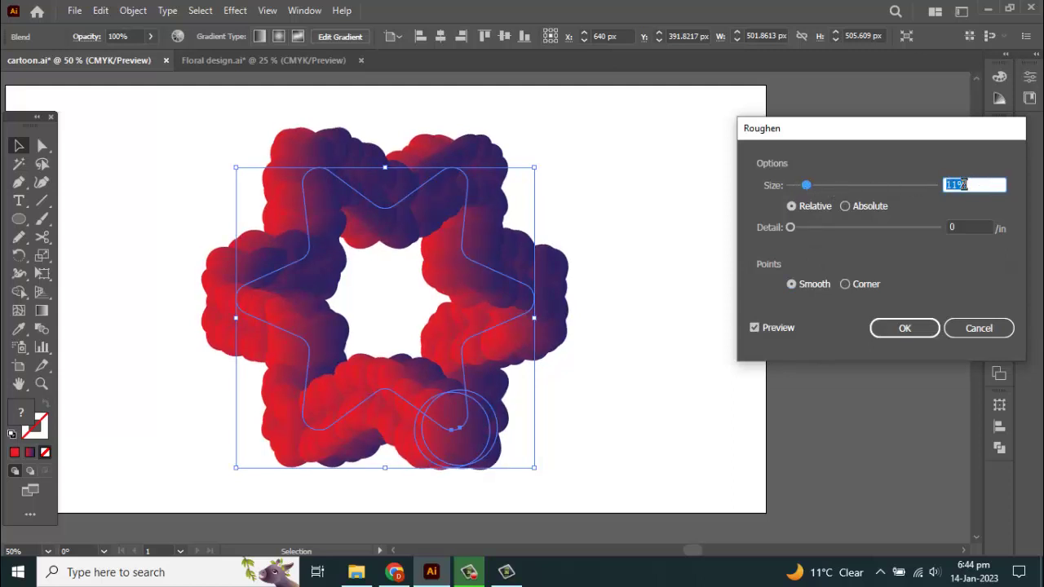
key(Down)
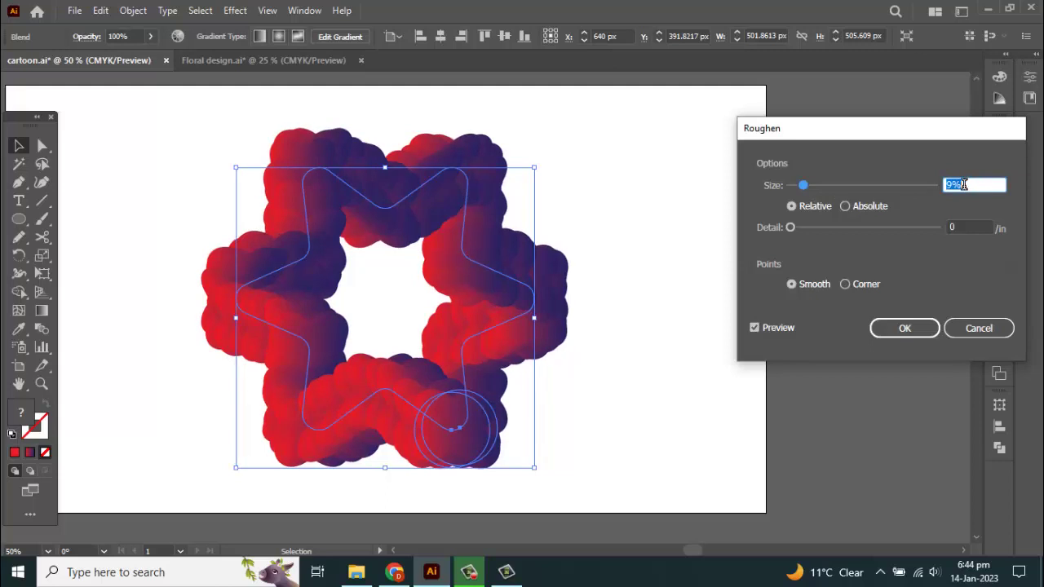
key(Down)
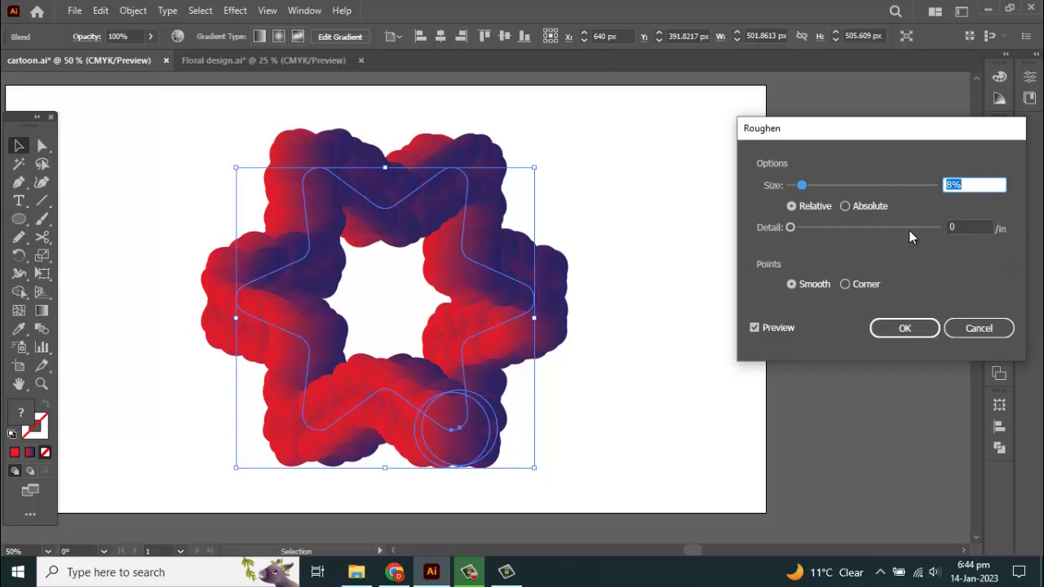
click(968, 185)
key(Up)
key(Up)
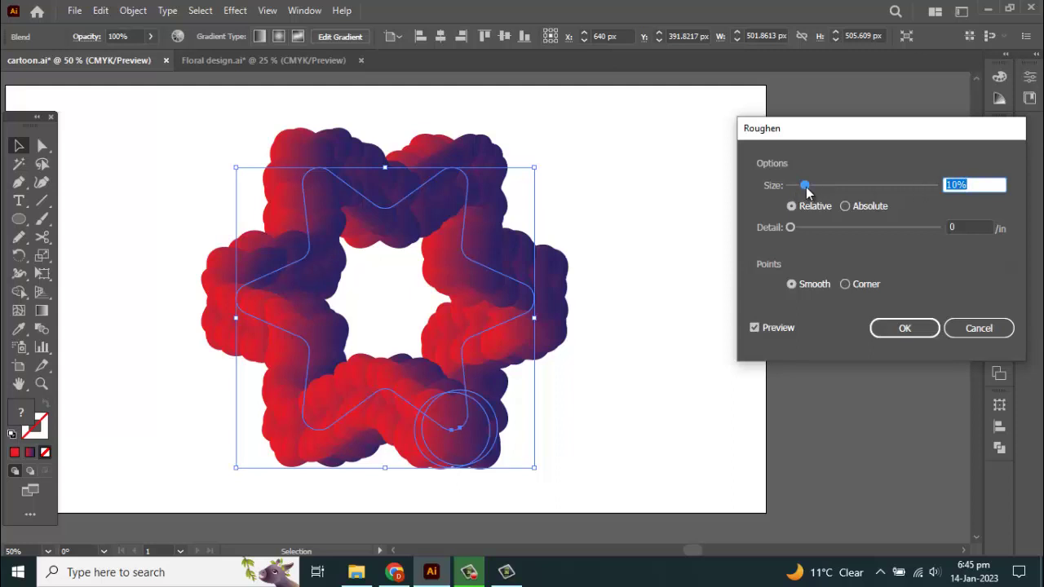
Step: Set the Roughen size to 15%, keep detail at 0, and apply the effect to the star blend
drag(807, 191, 811, 194)
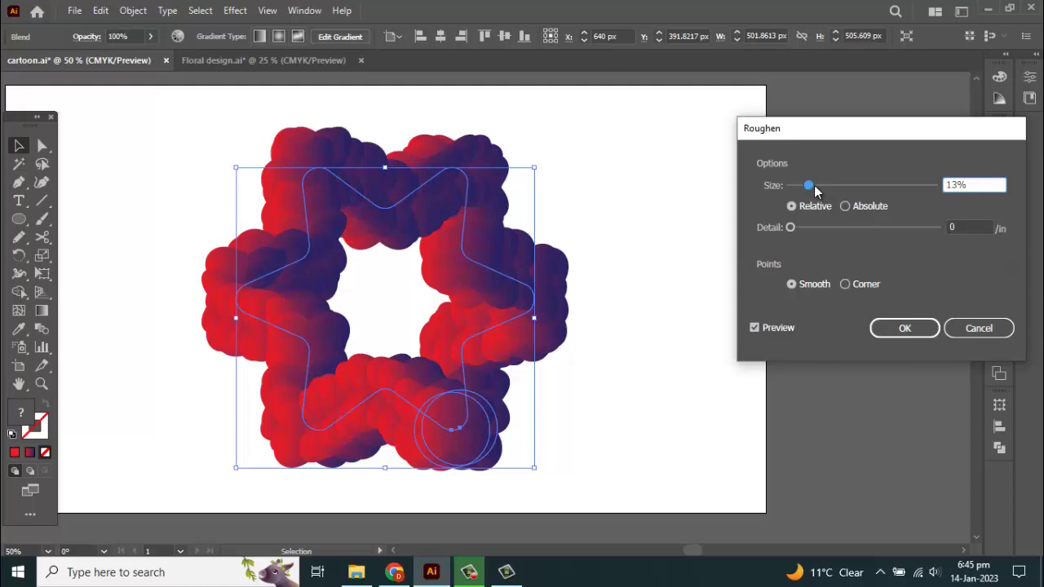
drag(814, 188, 817, 189)
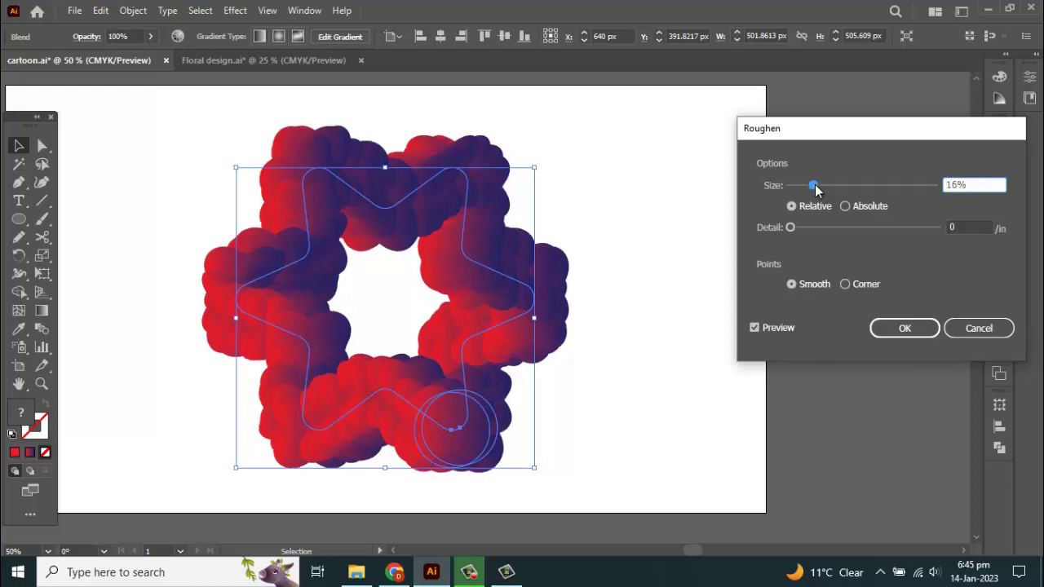
drag(815, 186, 816, 185)
key(Down)
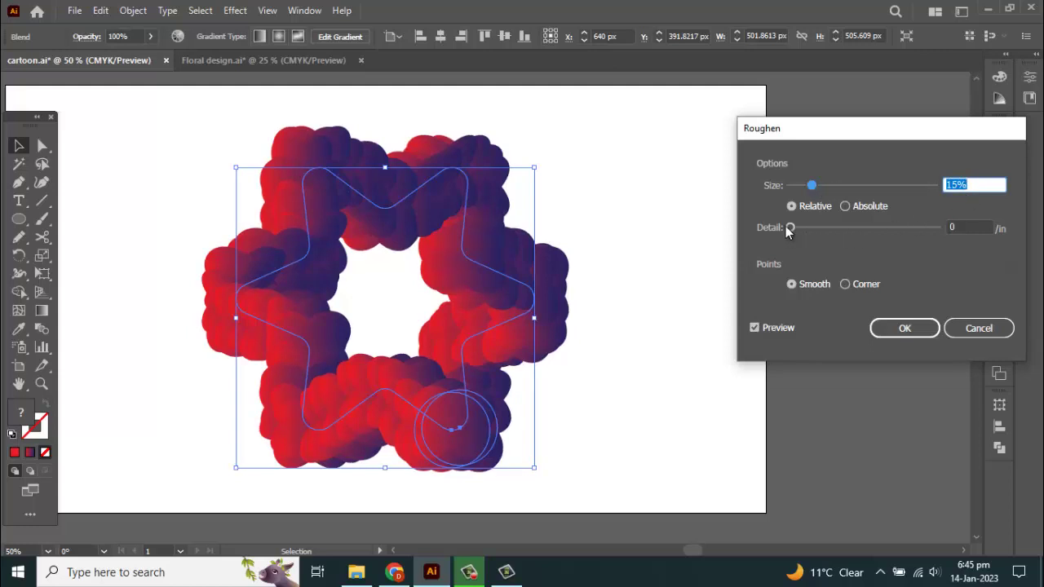
mouse_move(788, 228)
mouse_down()
mouse_move(799, 230)
mouse_move(789, 229)
mouse_up()
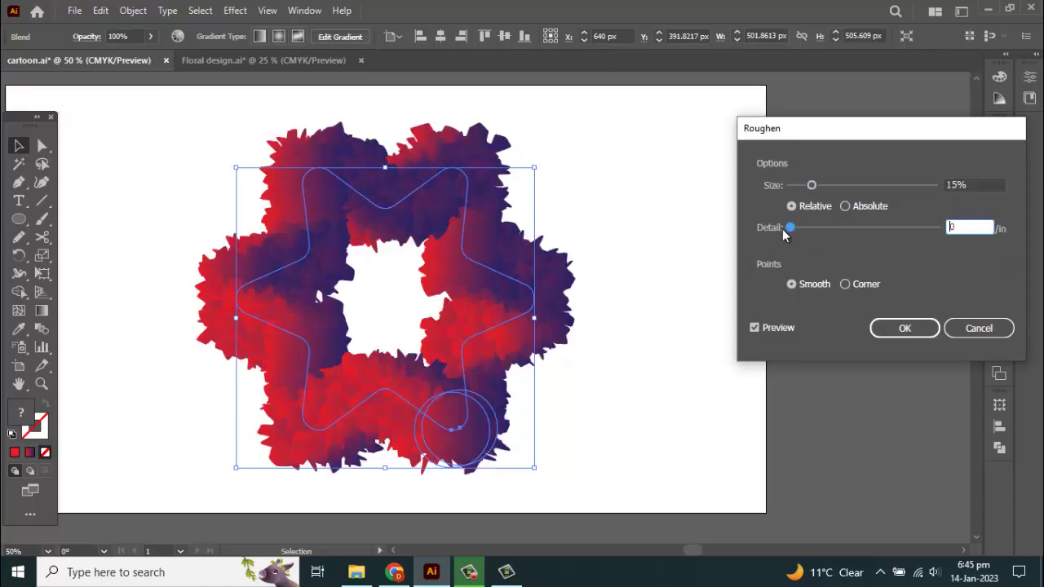
click(906, 328)
click(566, 230)
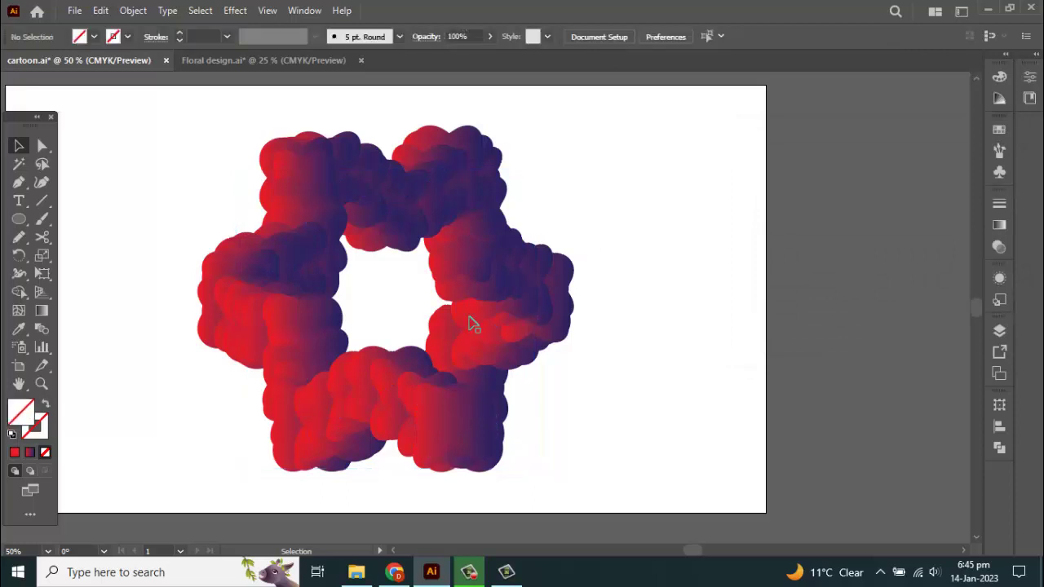
key(ctrl+minus)
click(371, 320)
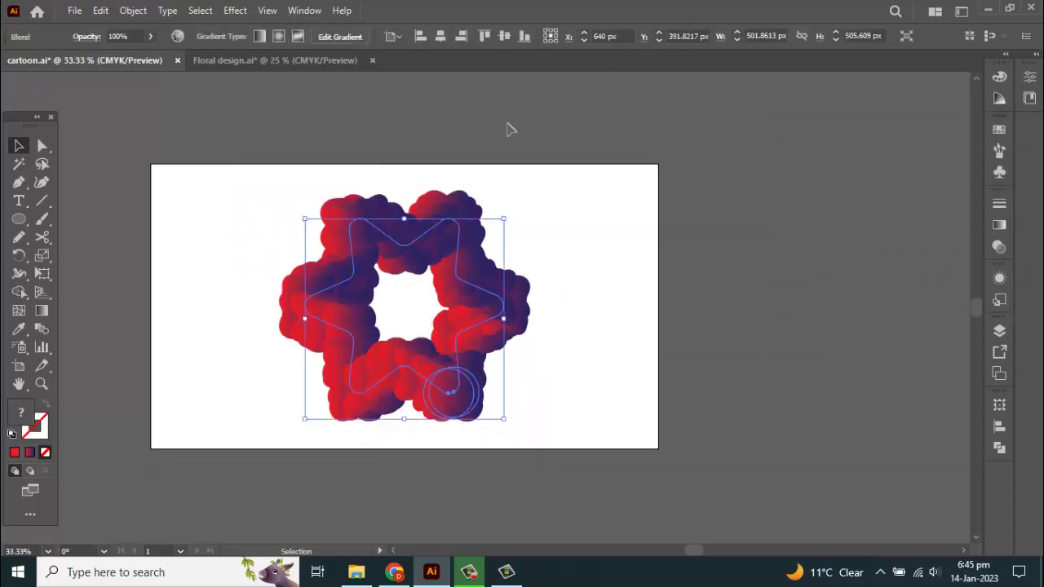
click(572, 303)
key(ctrl+plus)
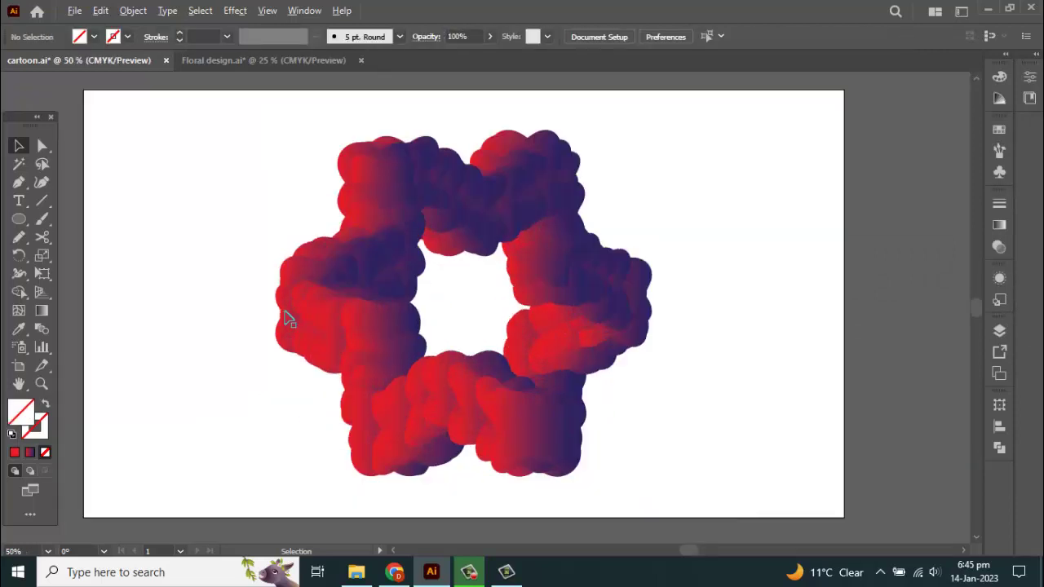
Step: Move the star blend into the artboard's right half and align it to the vertical centre
key(ctrl+minus)
drag(354, 342, 410, 345)
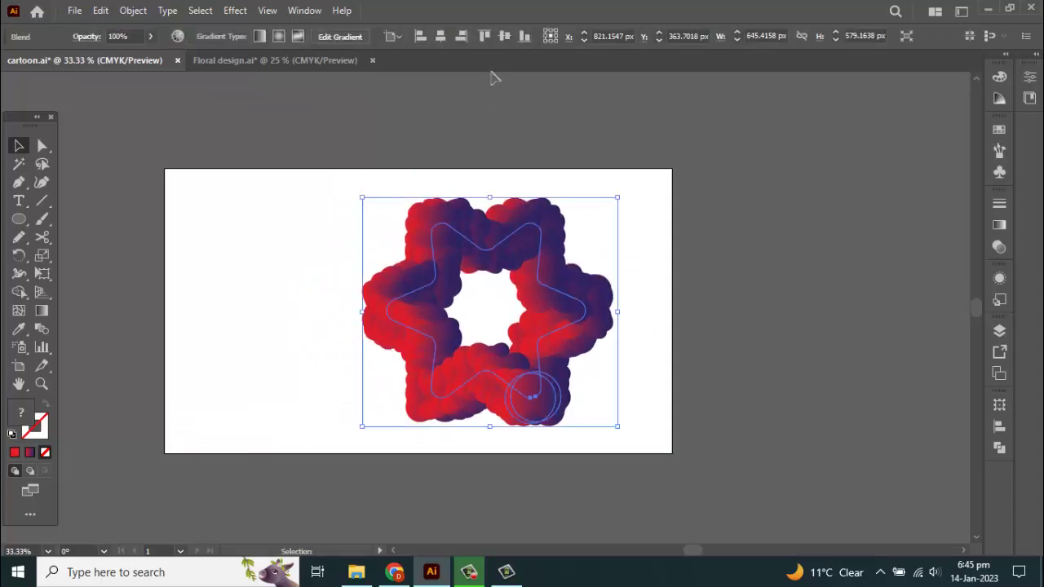
click(502, 36)
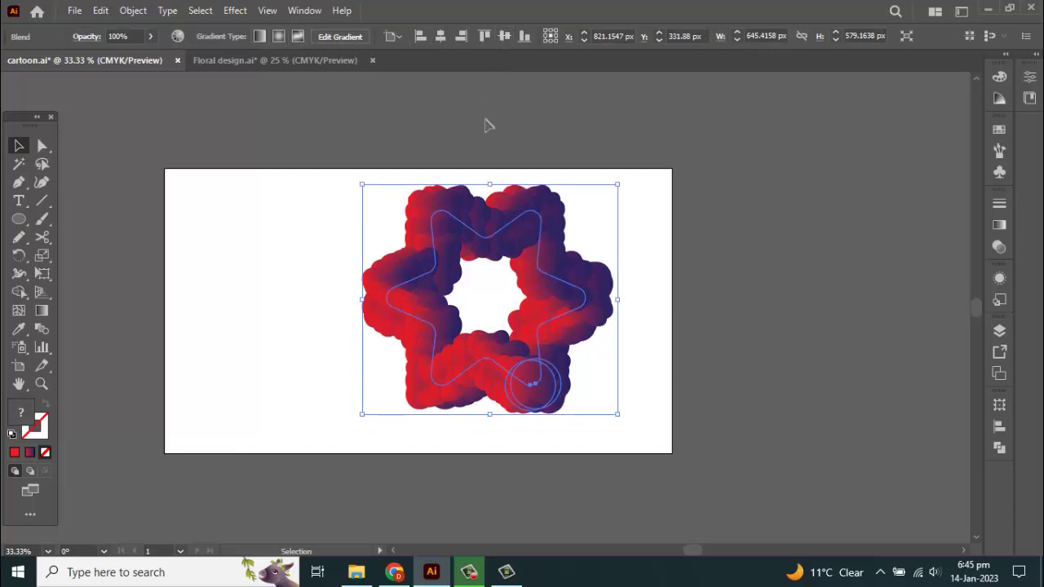
click(496, 291)
Step: Add black point text reading BLEND on the first line and STAR on the second, starting near the artboard's left edge
click(18, 200)
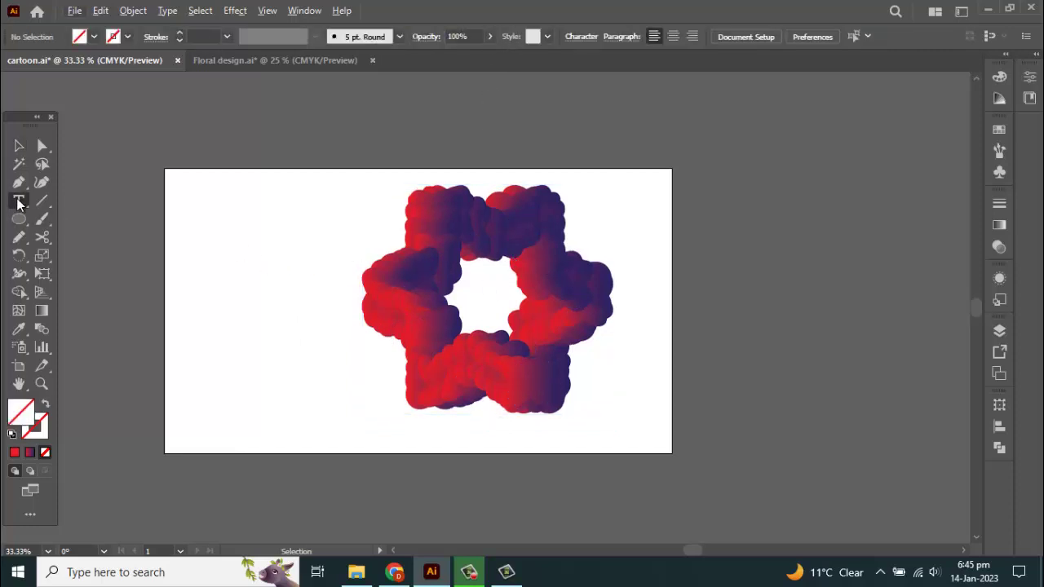
click(196, 280)
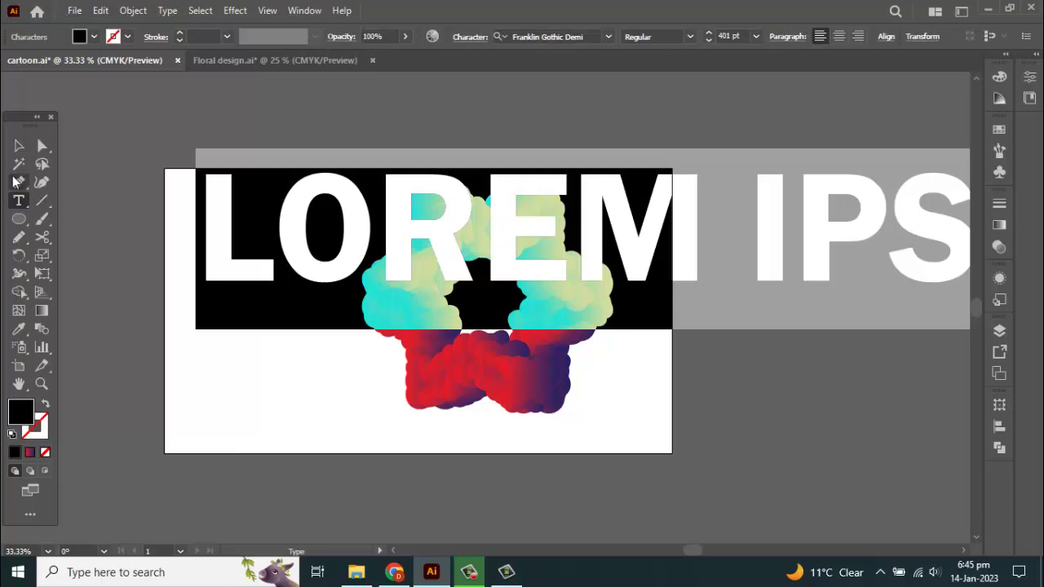
text(B)
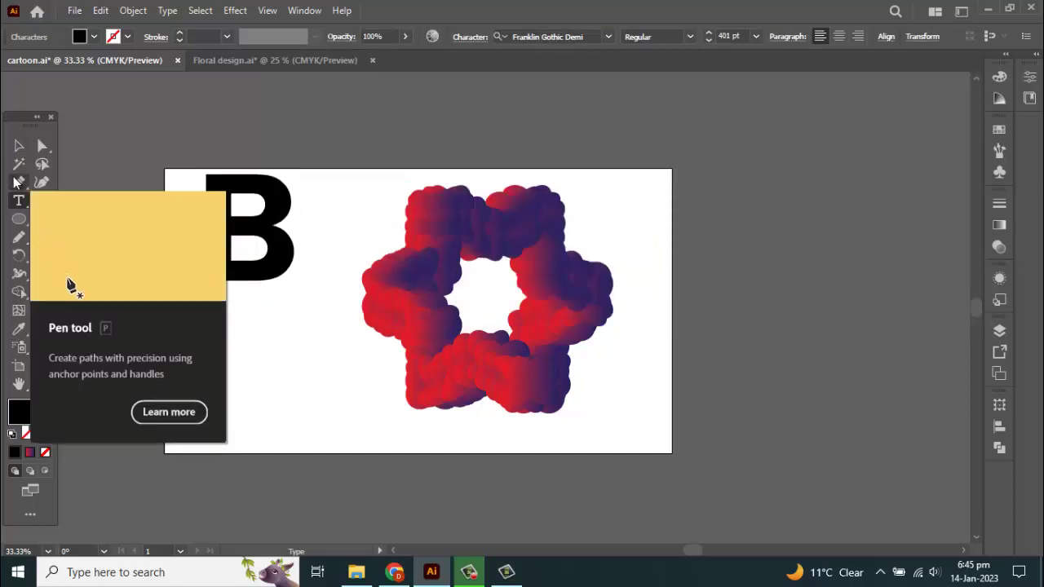
text(LEND)
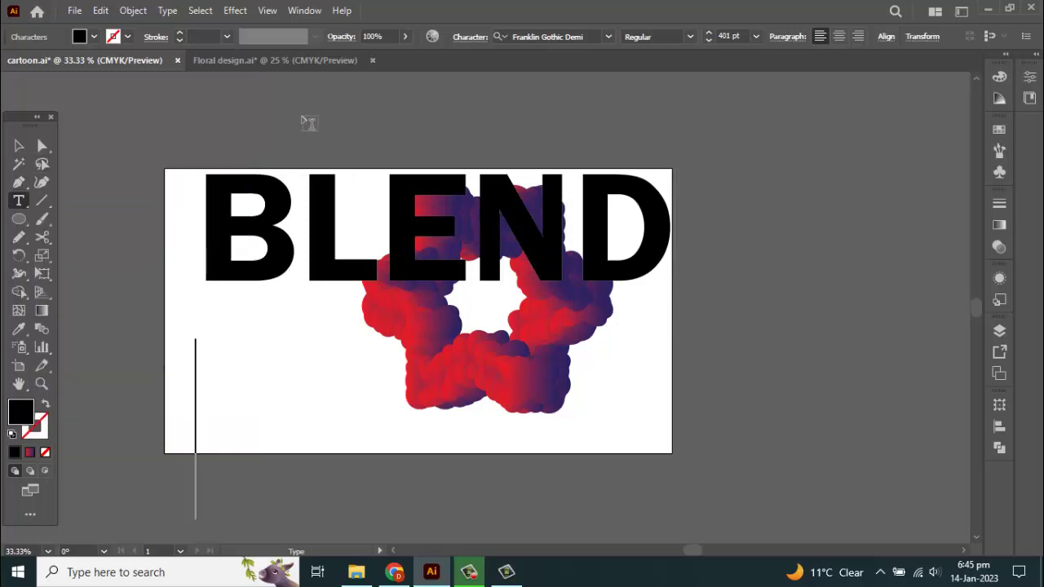
text(START)
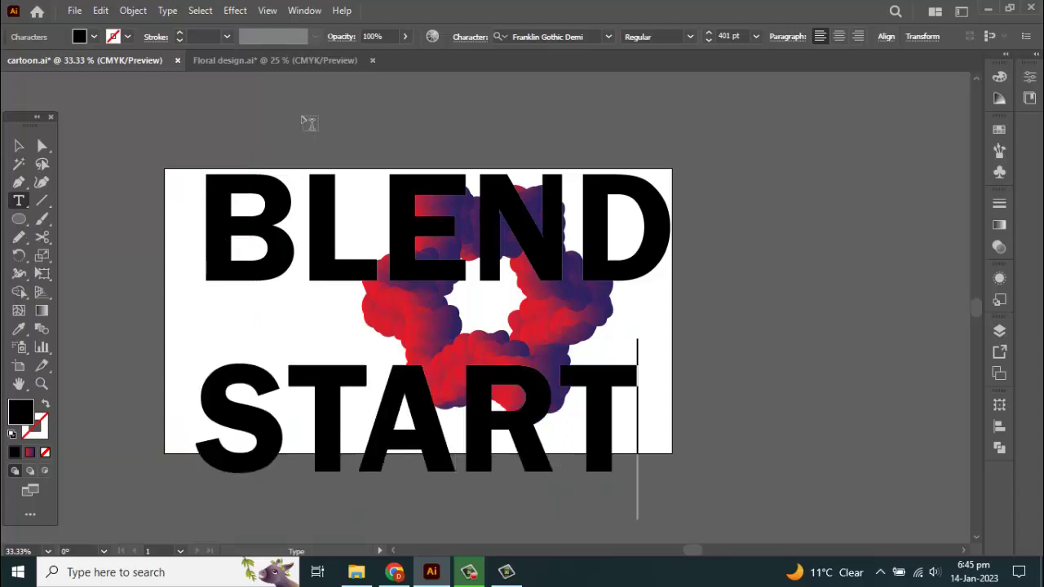
key(BackSpace)
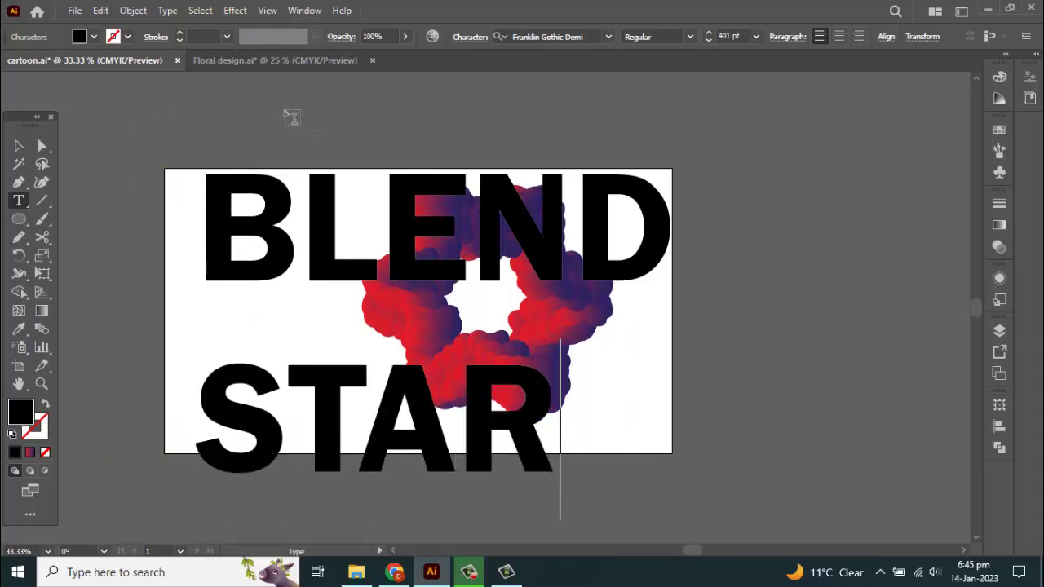
Step: Scale the BLEND STAR text down to about 135 pt and arrange it to the upper left of the star blend
click(17, 144)
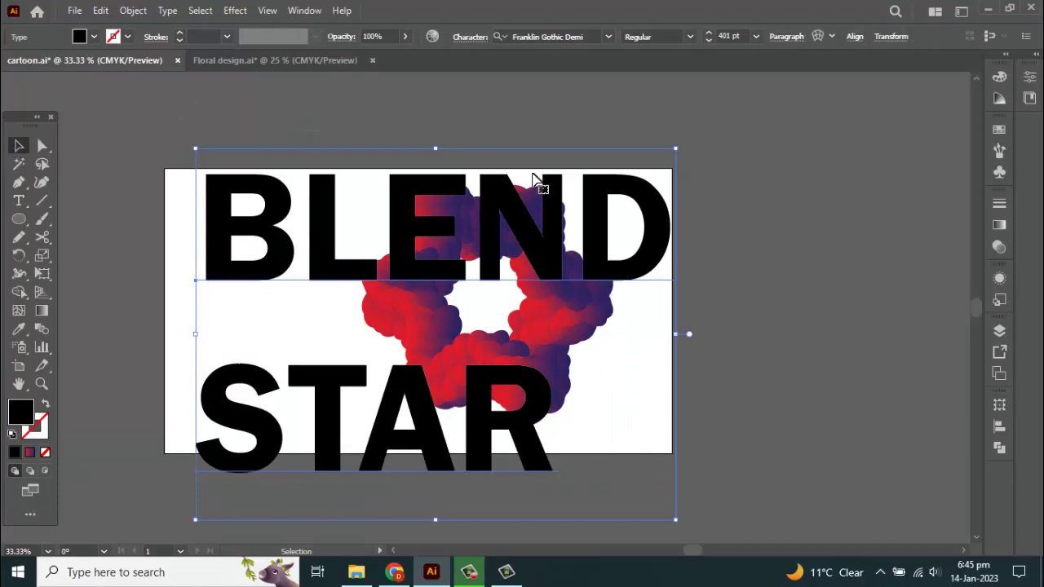
drag(680, 150, 535, 262)
drag(469, 306, 333, 300)
drag(395, 256, 380, 266)
mouse_move(434, 316)
mouse_down()
mouse_move(449, 324)
mouse_move(429, 324)
mouse_up()
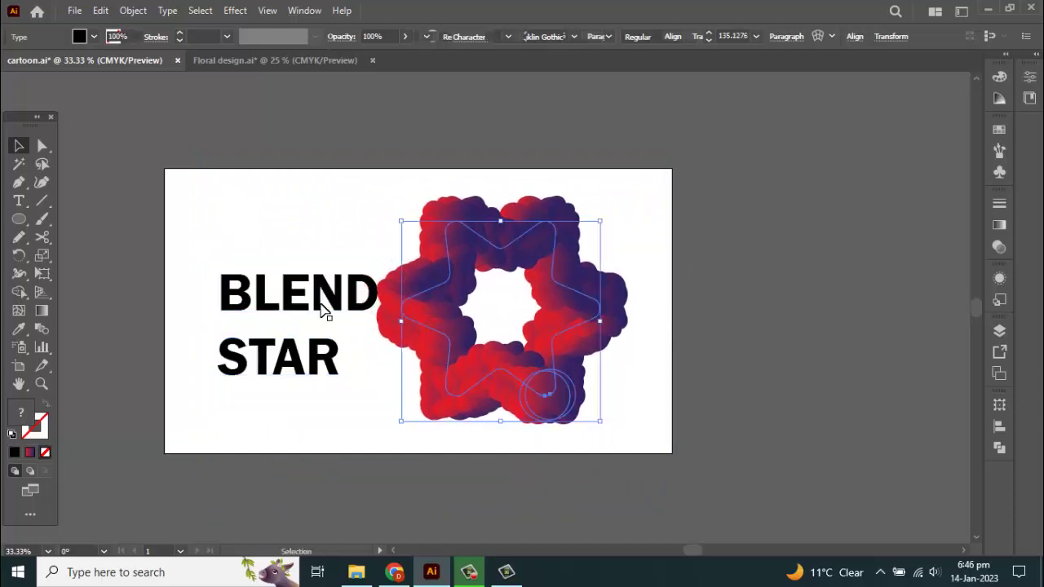
drag(319, 303, 310, 250)
Step: Expand the BLEND STAR text into outlines and shift it slightly up and to the right
scroll(305, 205, up, 1)
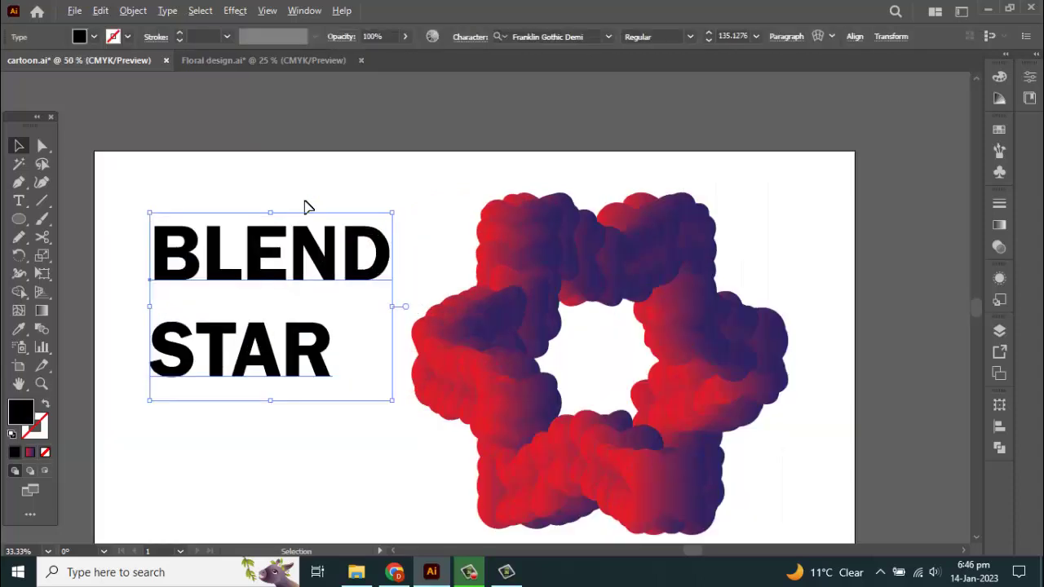
click(133, 11)
click(203, 189)
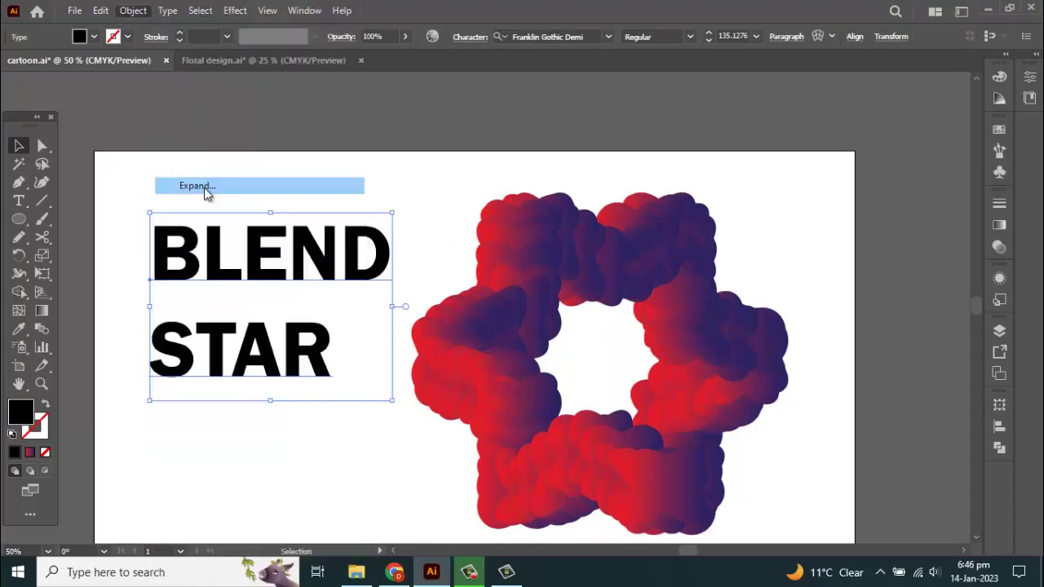
click(488, 373)
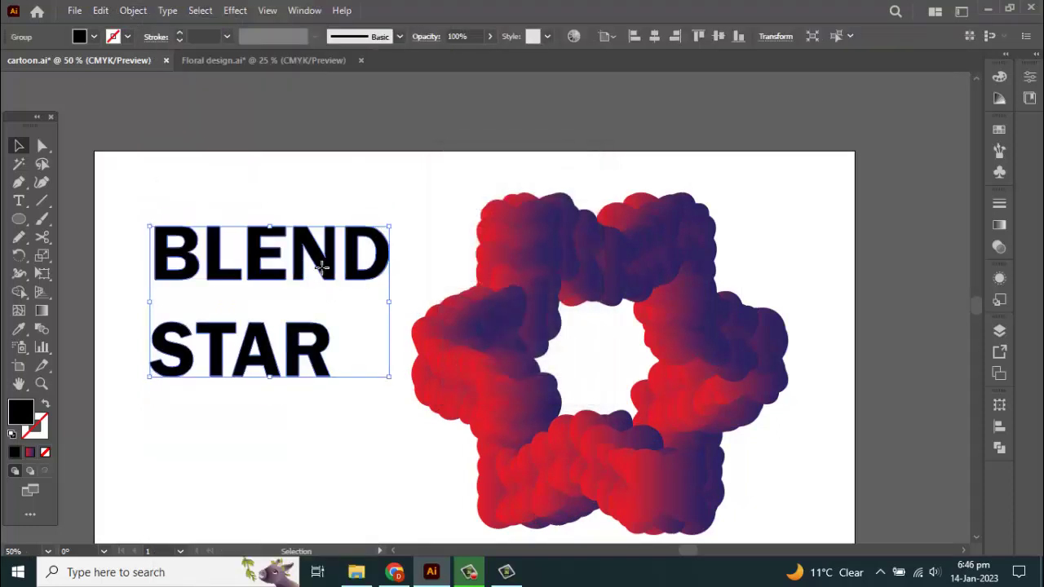
mouse_move(322, 265)
mouse_down()
mouse_move(328, 259)
mouse_move(333, 272)
mouse_move(328, 261)
mouse_up()
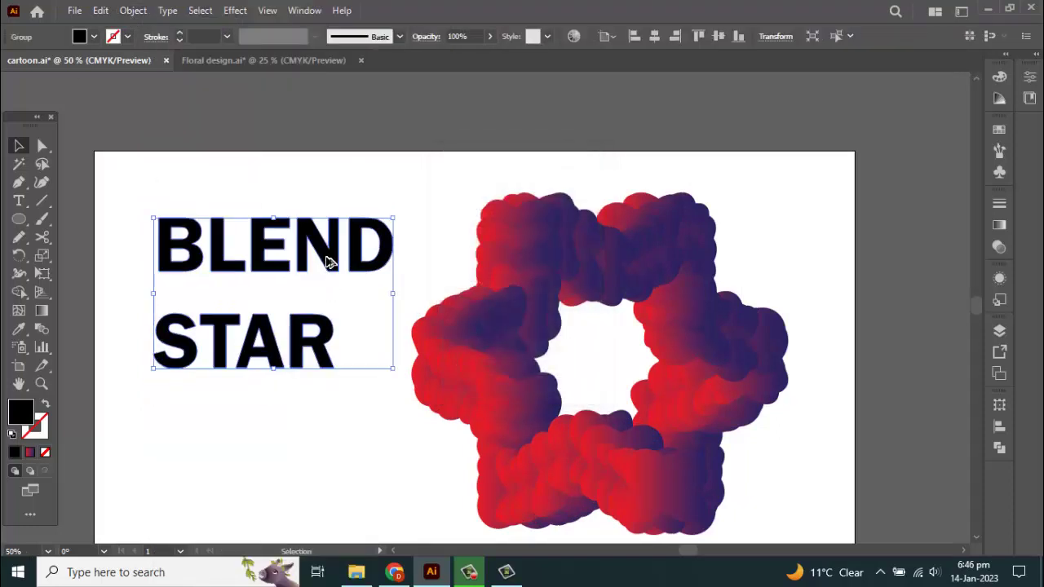
key(ctrl+minus)
click(741, 225)
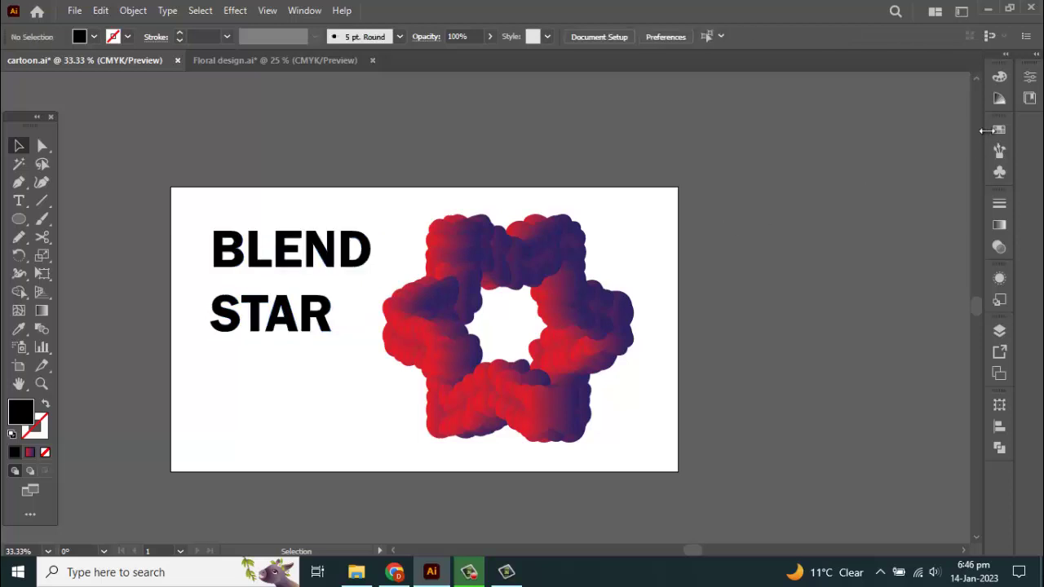
Step: Try filling the BLEND STAR outlines with the red-and-blue pattern swatch
click(998, 131)
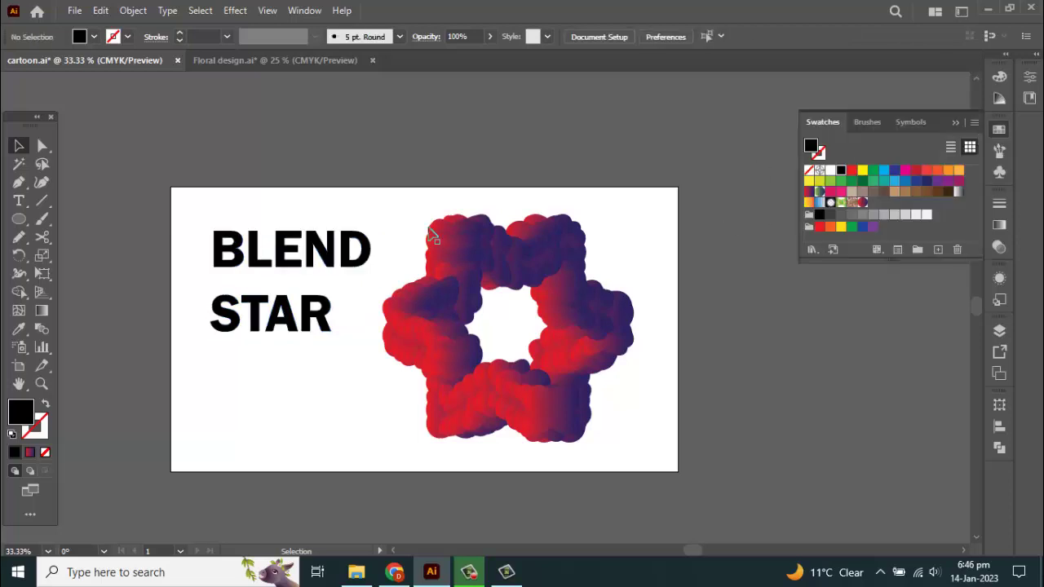
click(330, 254)
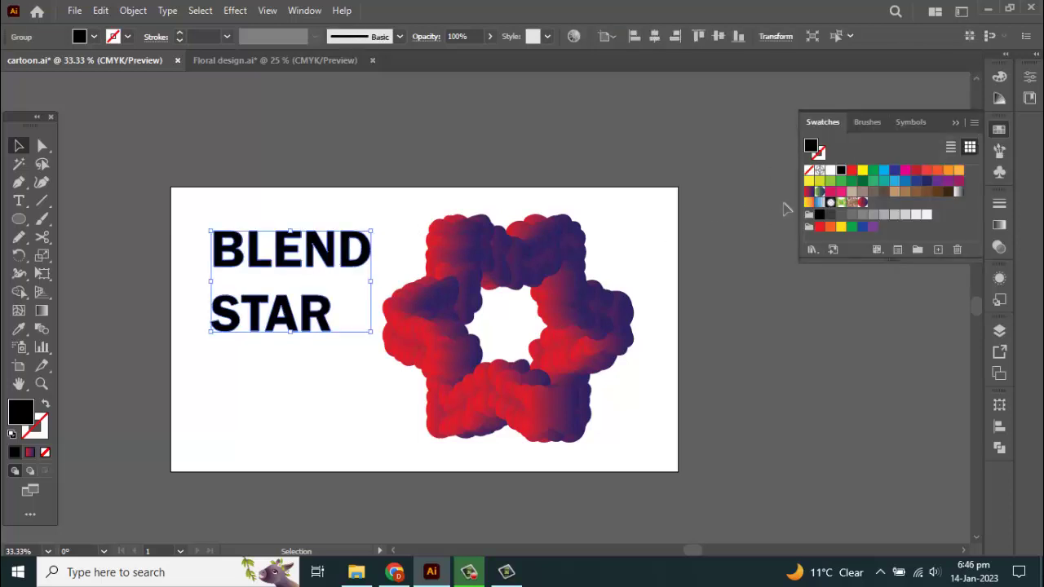
click(862, 202)
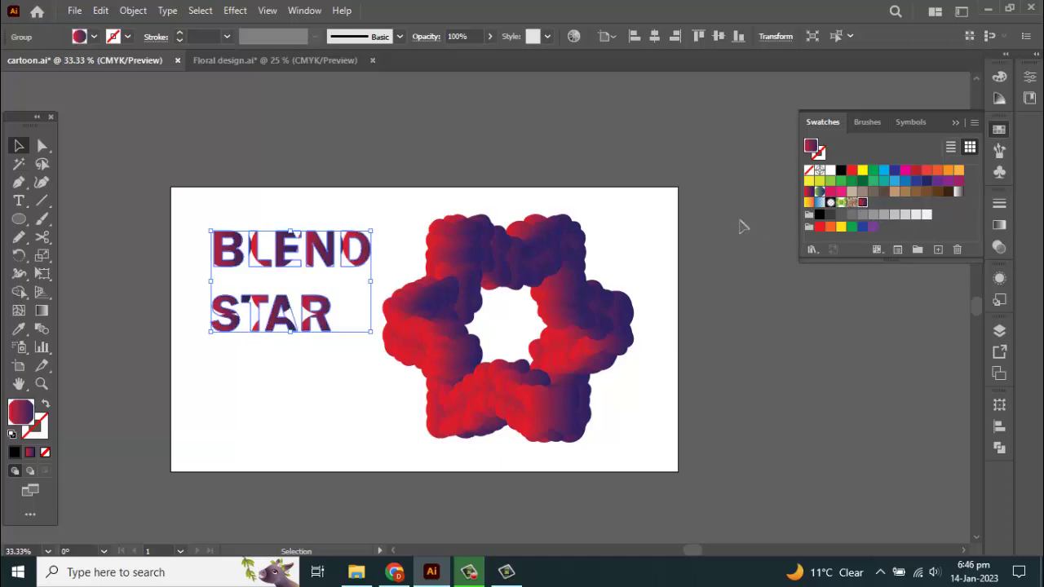
click(670, 238)
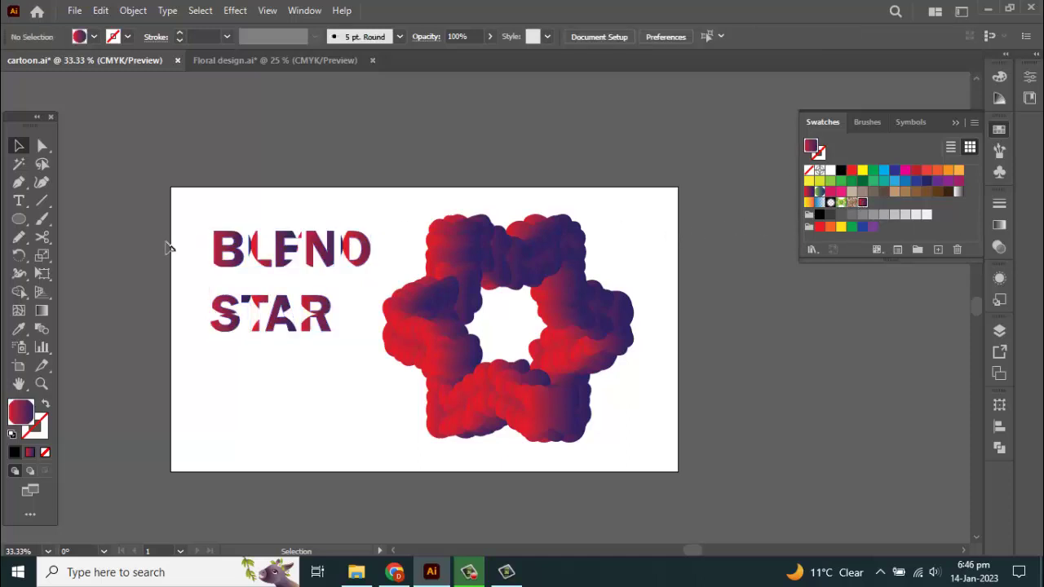
Step: Move the BLEND STAR lettering slightly to the right, closer to the star blend
scroll(187, 250, up, 1)
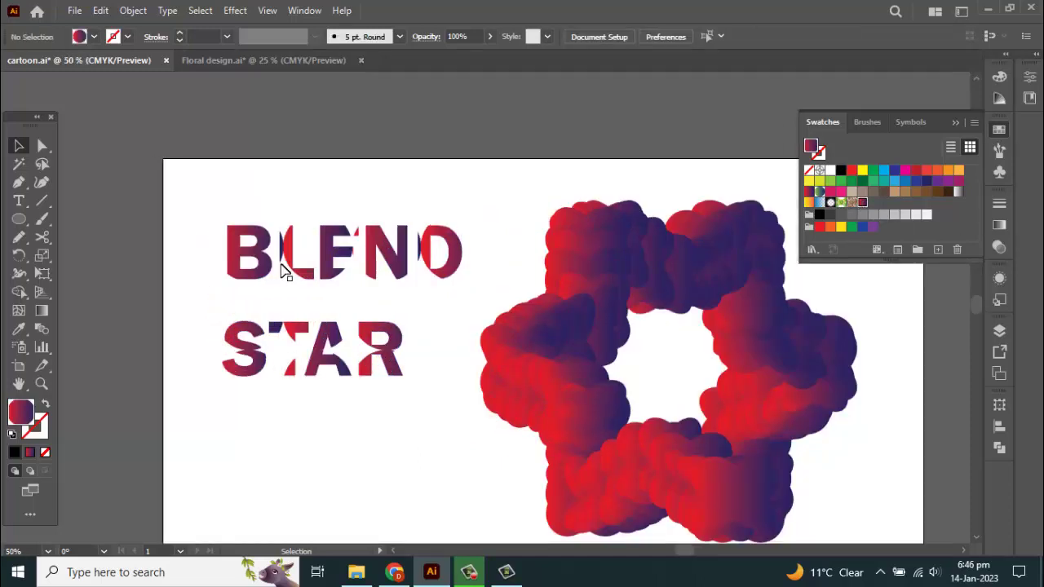
click(336, 267)
drag(291, 256, 308, 253)
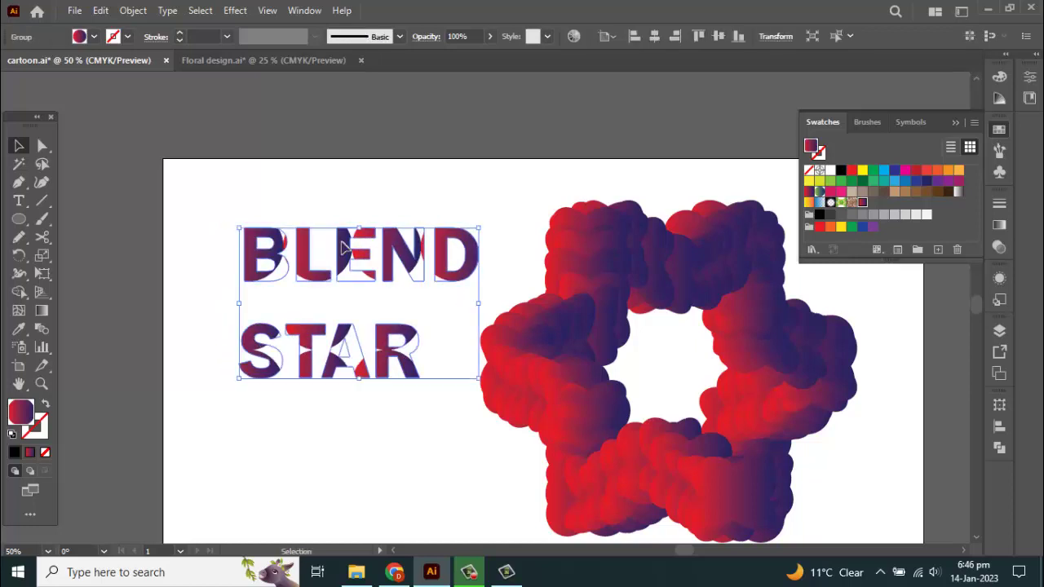
Step: Fill the BLEND STAR outlines with the red-to-dark-blue linear gradient swatch, then deselect them and put the swatches away
click(808, 193)
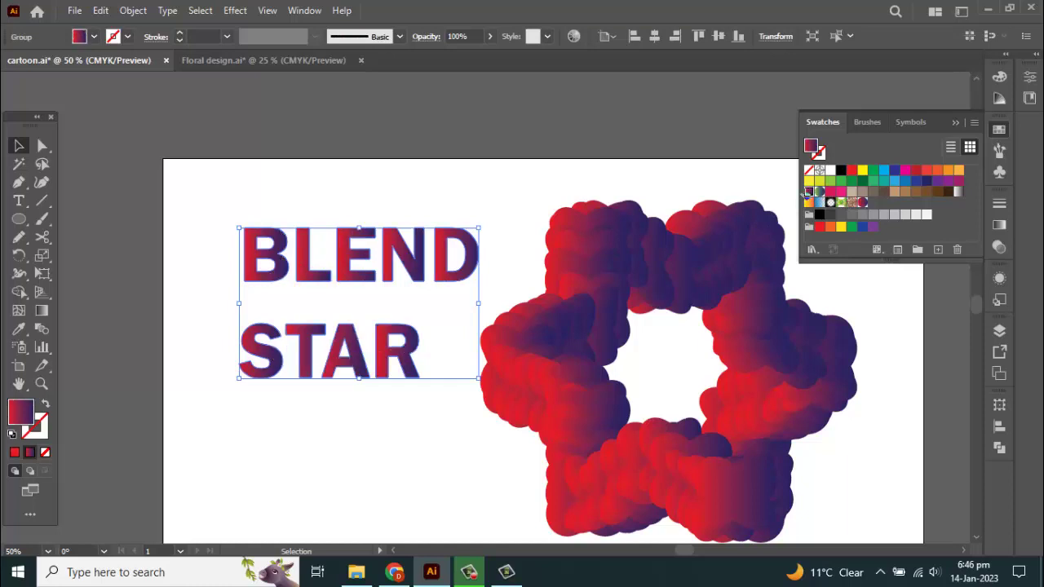
click(446, 184)
scroll(432, 209, down, 1)
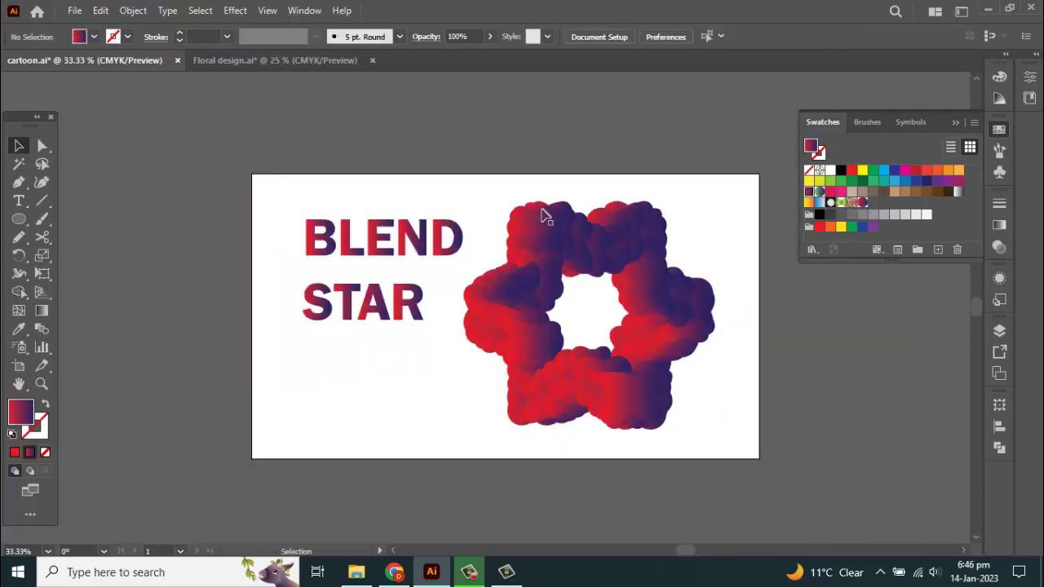
scroll(540, 214, right, 2)
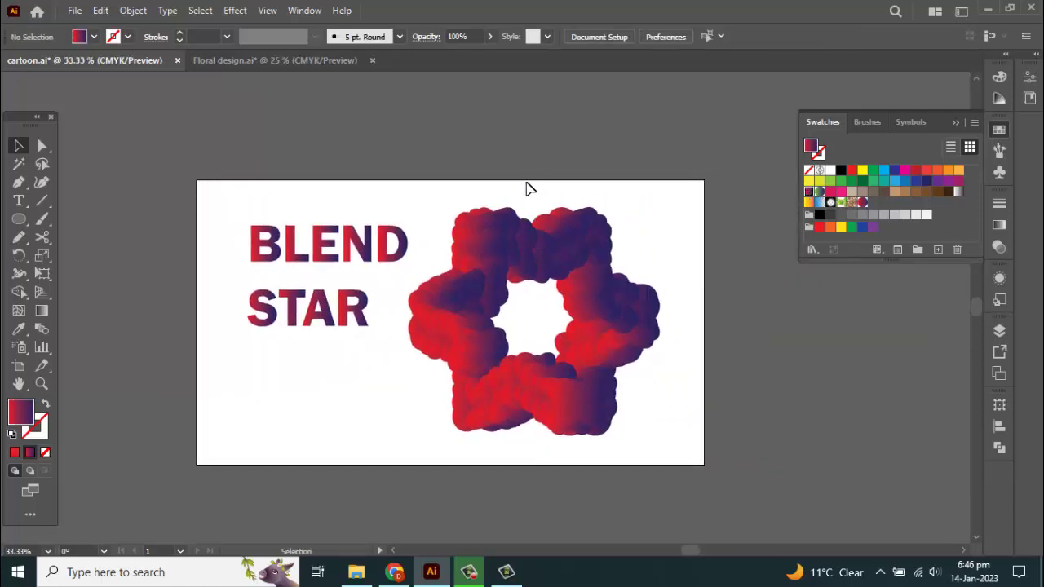
scroll(584, 301, up, 1)
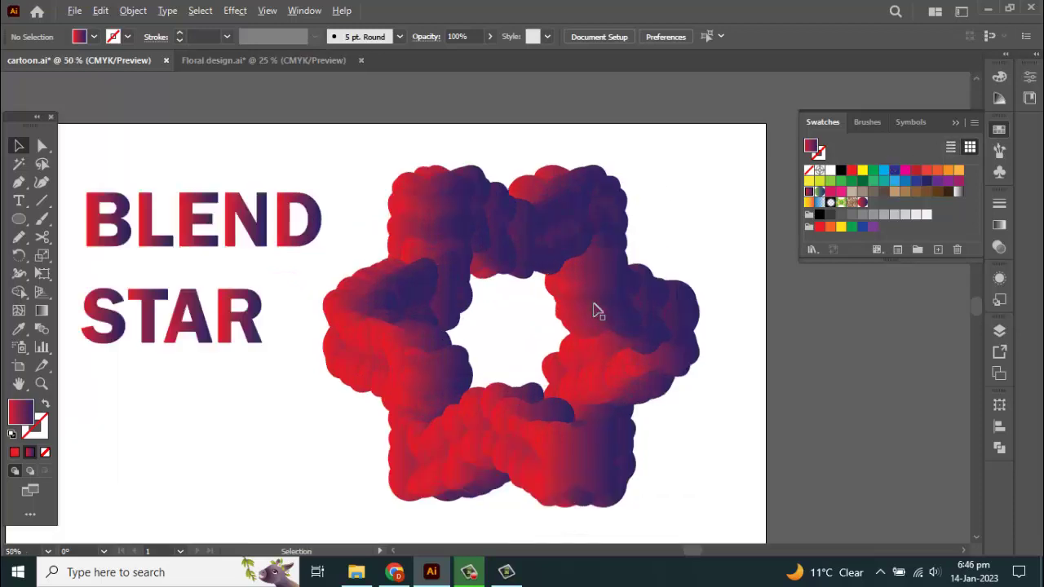
drag(802, 302, 897, 311)
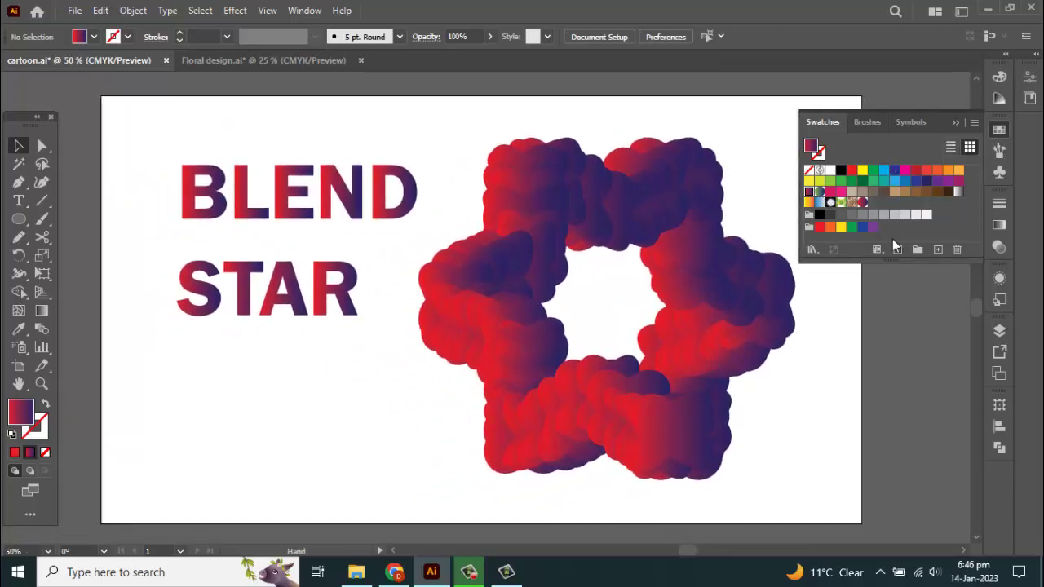
click(956, 123)
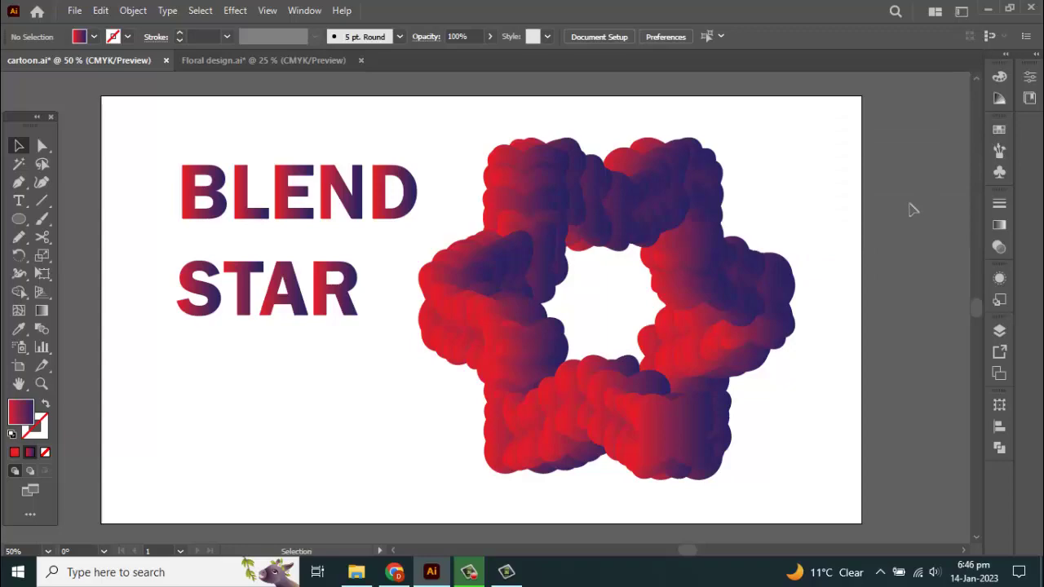